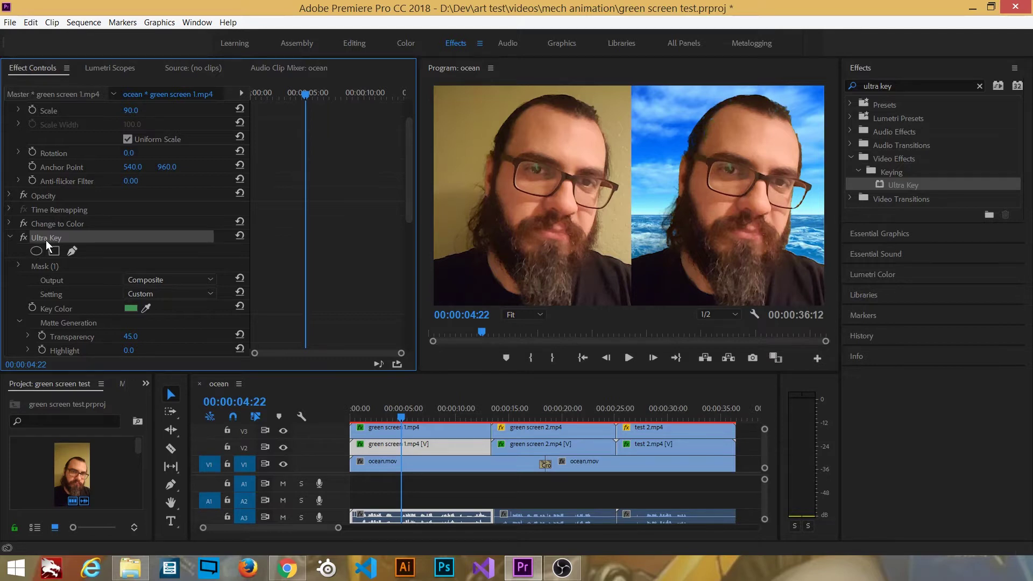
- Disable the Ultra Key and Change to Color effects on the green screen 1.mp4 clip
{"action": "left_click", "coordinate": [24, 237]}
{"action": "left_click", "coordinate": [24, 223]}
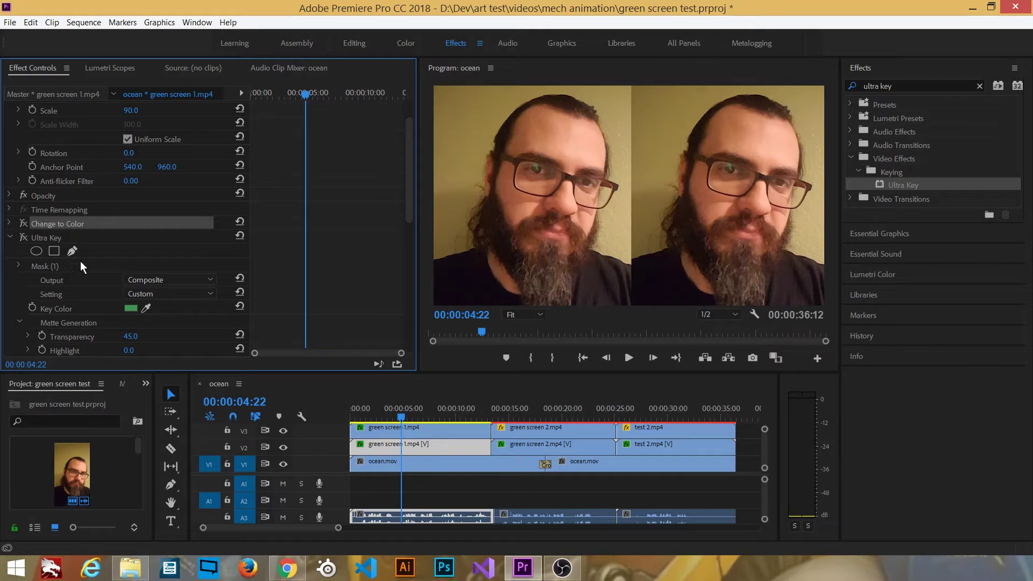
- Search the effects library for "color" and select Change to Color under Color Correction
{"action": "left_click", "coordinate": [909, 88]}
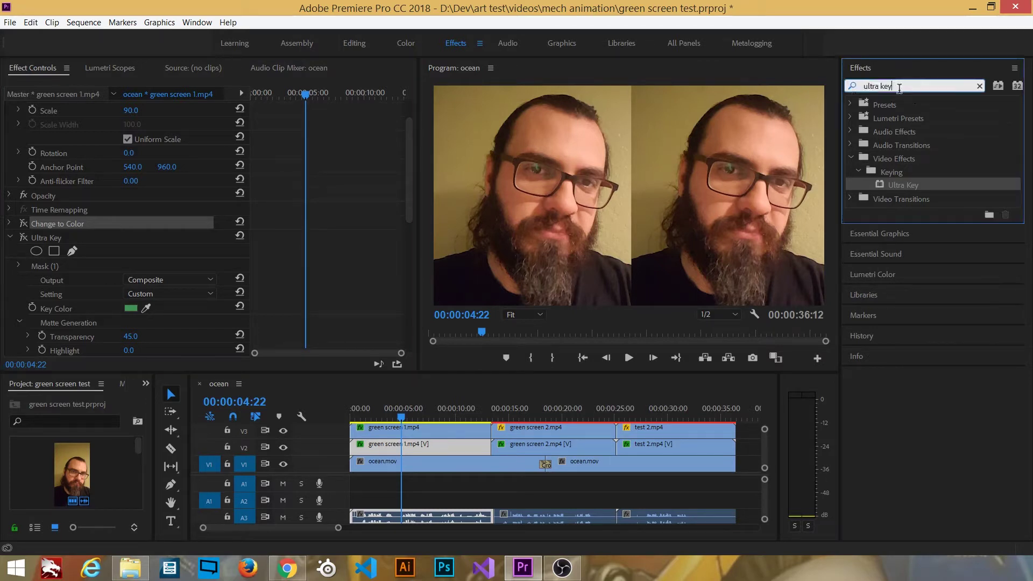
{"action": "key", "text": "BackSpace"}
{"action": "type", "text": "color"}
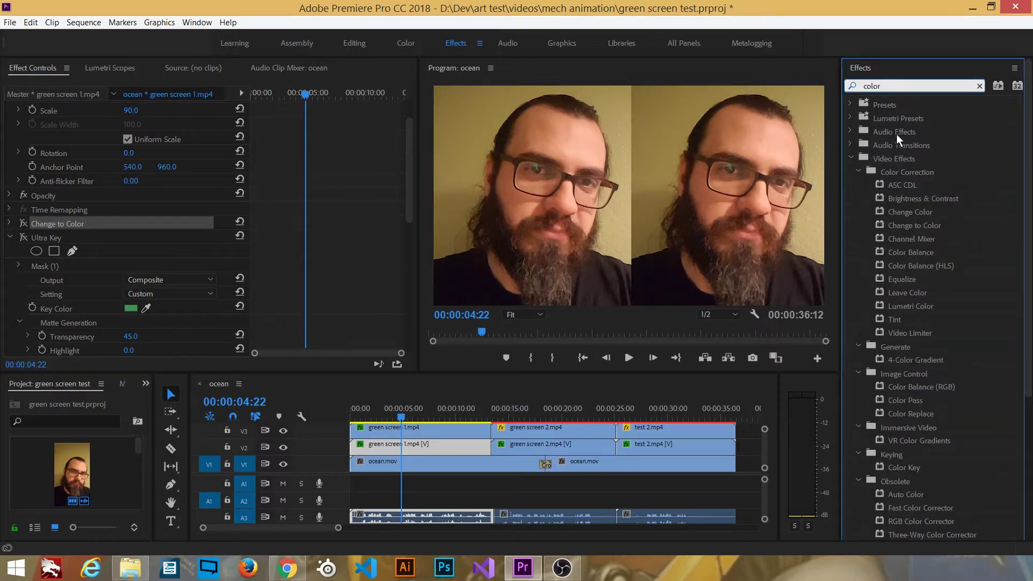
{"action": "left_click", "coordinate": [930, 215]}
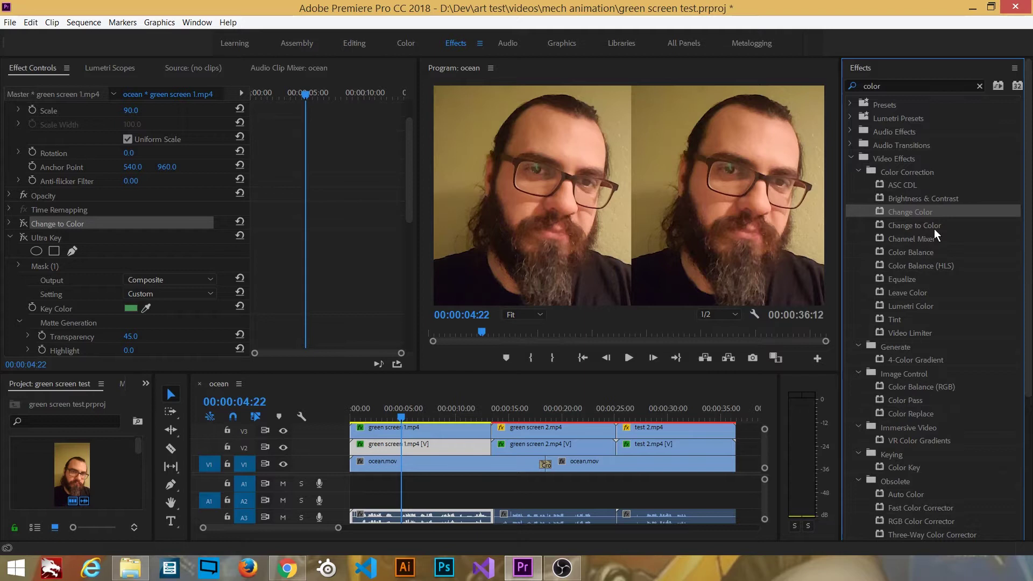
{"action": "left_click", "coordinate": [938, 226]}
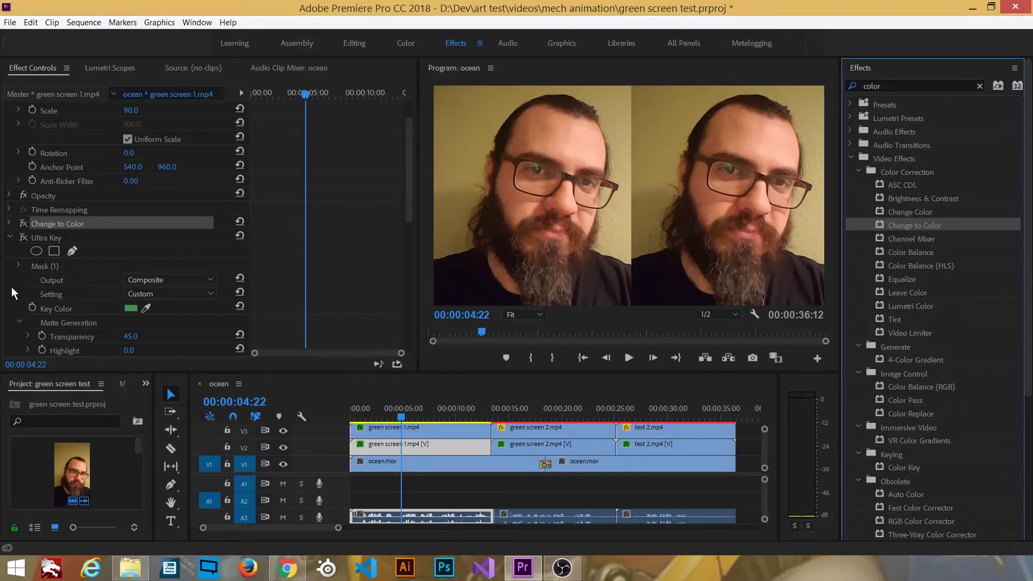
- Expand the clip's Change to Color effect and examine its From color in the color picker
{"action": "left_click", "coordinate": [8, 223]}
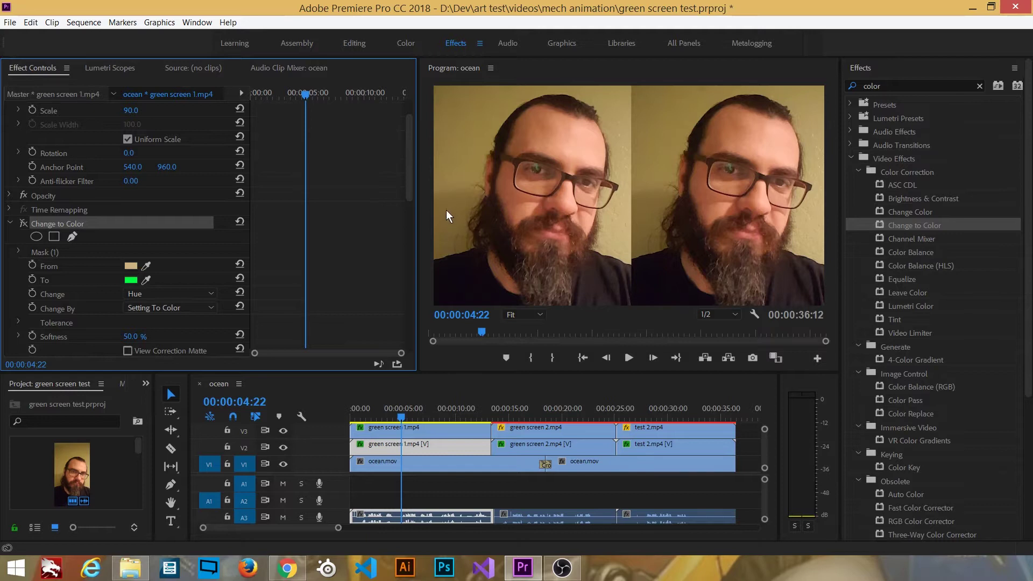
{"action": "left_click", "coordinate": [460, 131]}
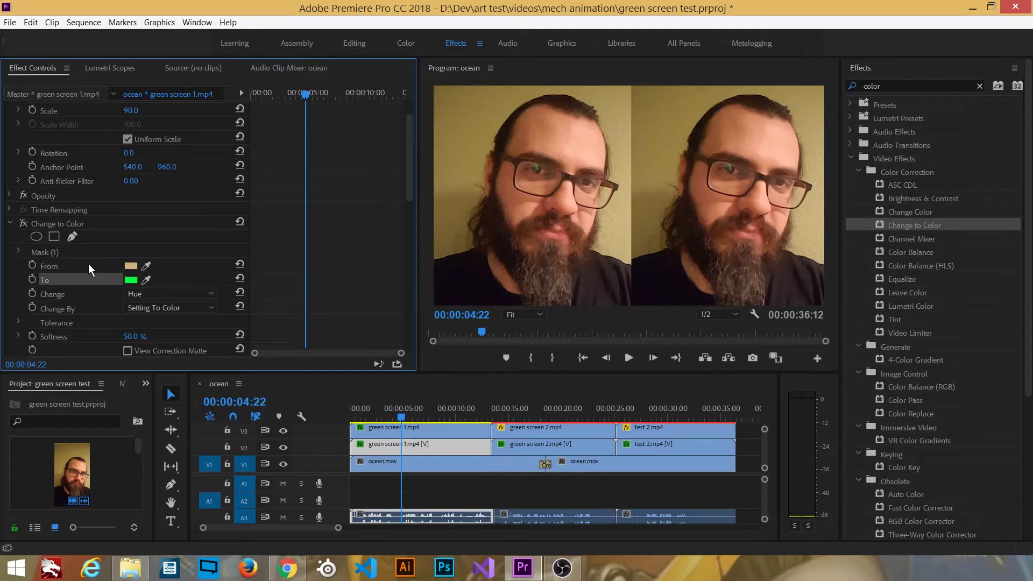
{"action": "left_click", "coordinate": [66, 223]}
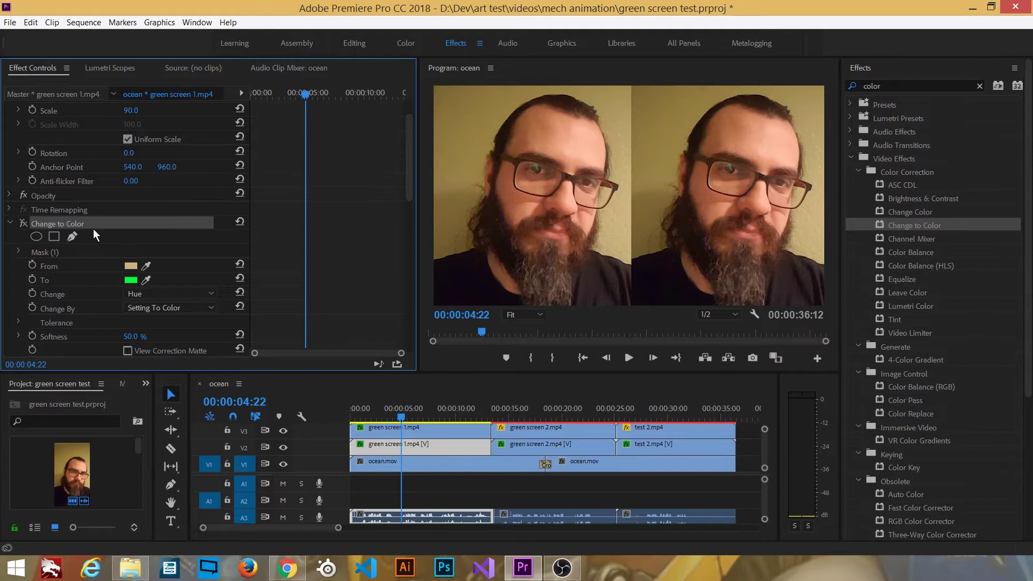
{"action": "left_click", "coordinate": [145, 265]}
{"action": "left_click", "coordinate": [130, 265]}
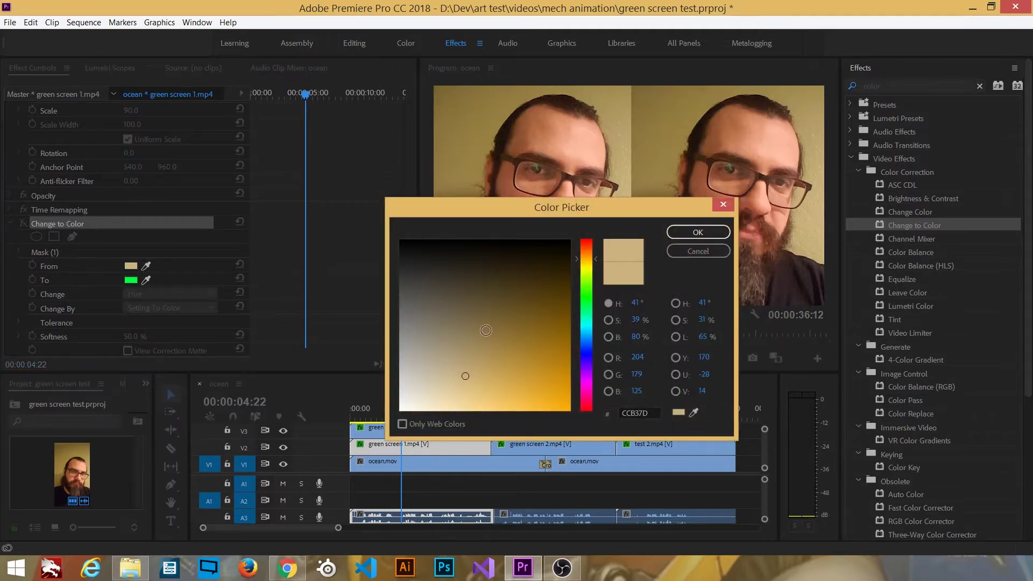
{"action": "left_click", "coordinate": [695, 234]}
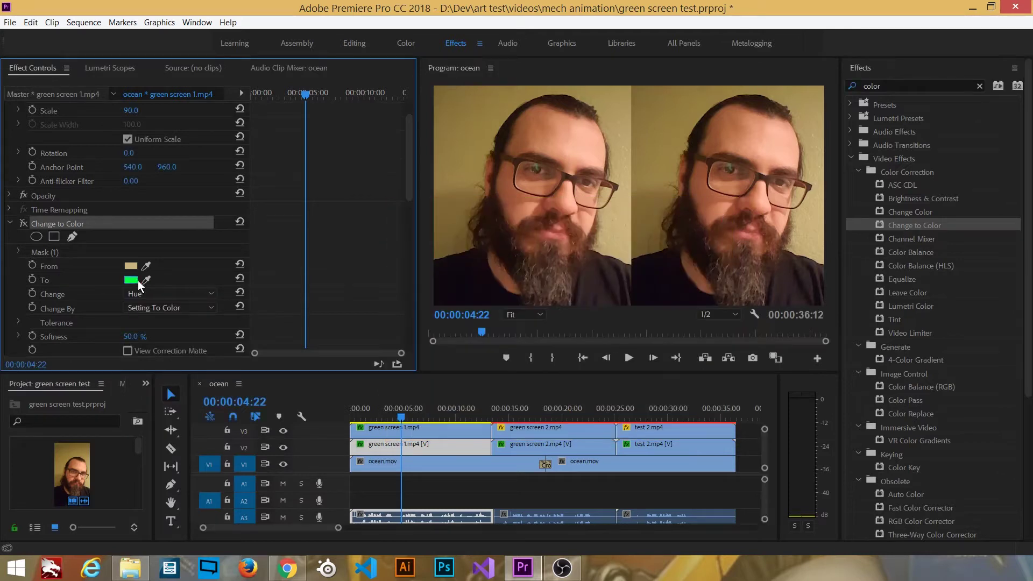
- Re-enable Change to Color and sample a new From color from the clip's preview image
{"action": "left_click", "coordinate": [23, 223]}
{"action": "left_click", "coordinate": [145, 265]}
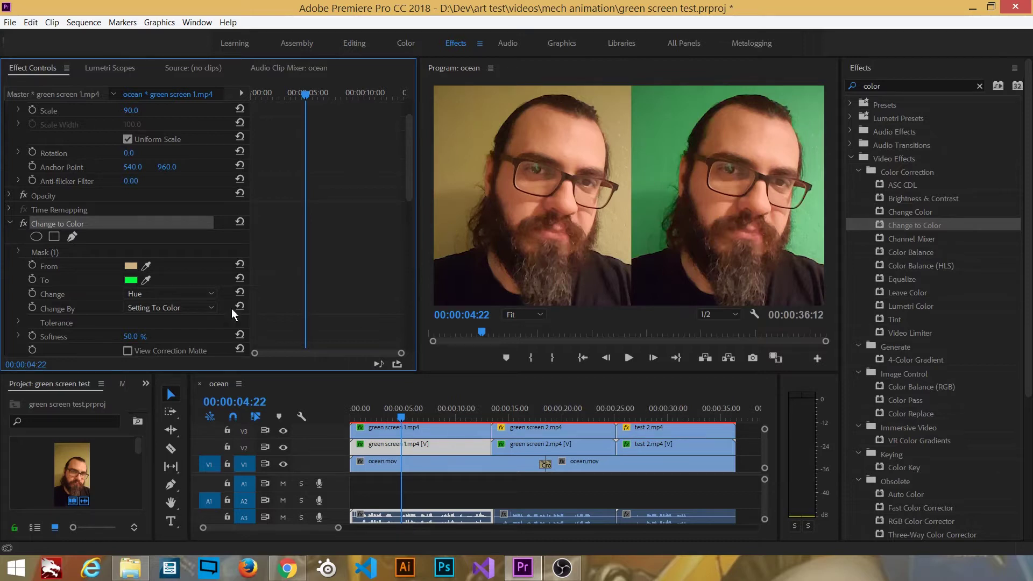
{"action": "left_click", "coordinate": [145, 265]}
{"action": "left_click", "coordinate": [743, 221]}
- Examine the Change options, the Tolerance values and the Softness of the Change to Color effect
{"action": "left_click_drag", "start_coordinate": [409, 157], "coordinate": [408, 194]}
{"action": "left_click", "coordinate": [150, 209]}
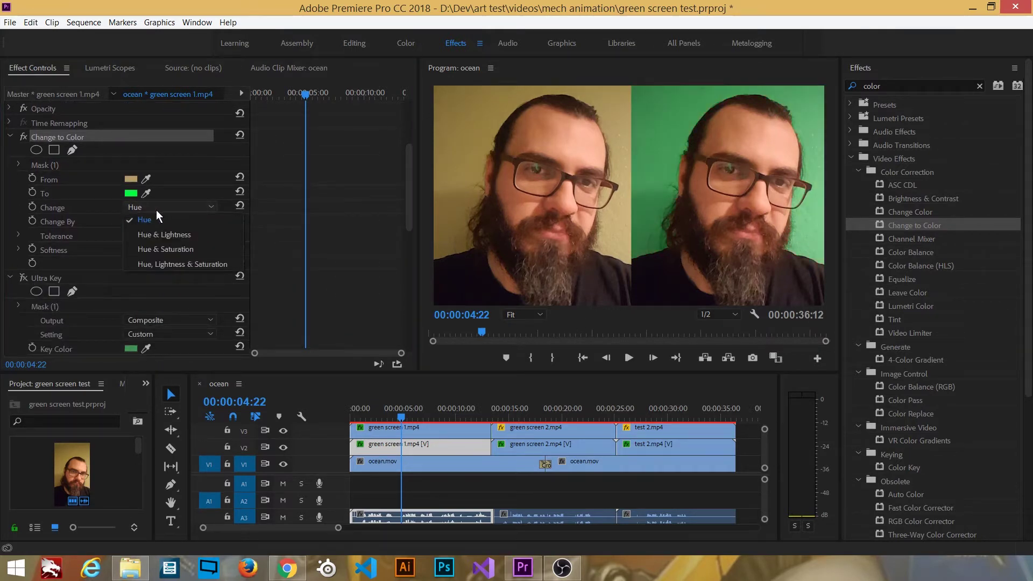
{"action": "left_click", "coordinate": [105, 206]}
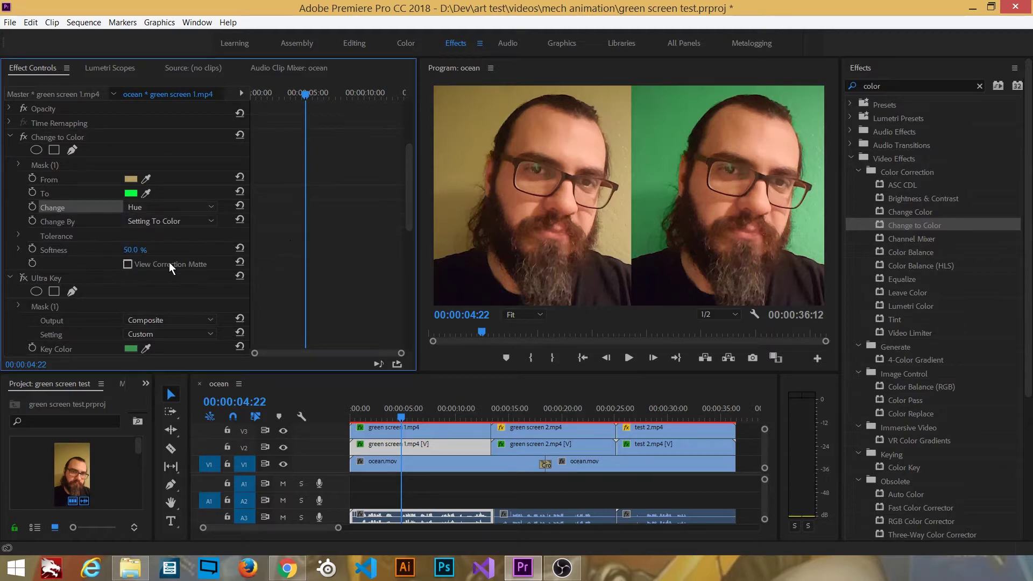
{"action": "left_click", "coordinate": [88, 250]}
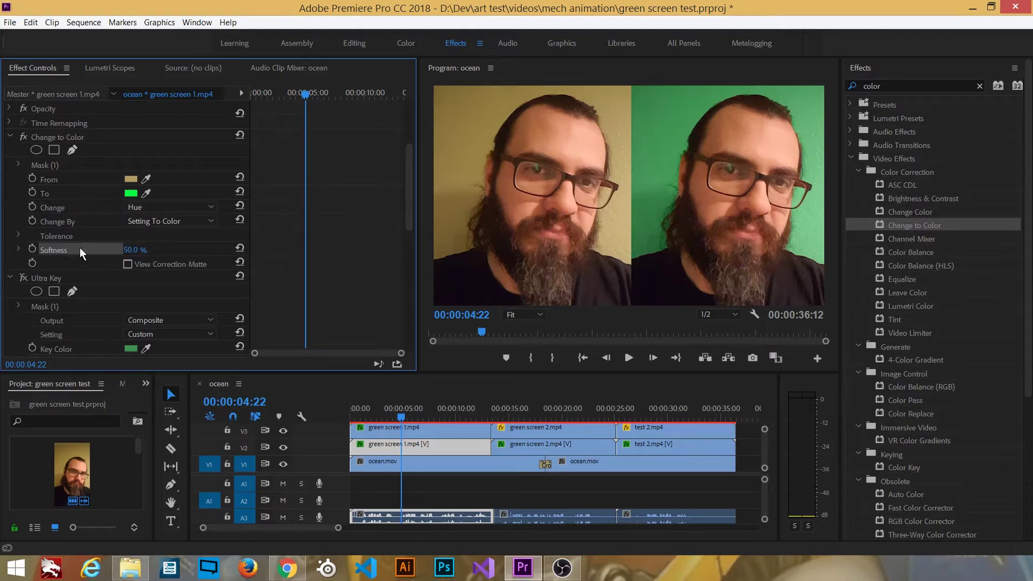
{"action": "left_click", "coordinate": [14, 234]}
{"action": "left_click", "coordinate": [17, 235]}
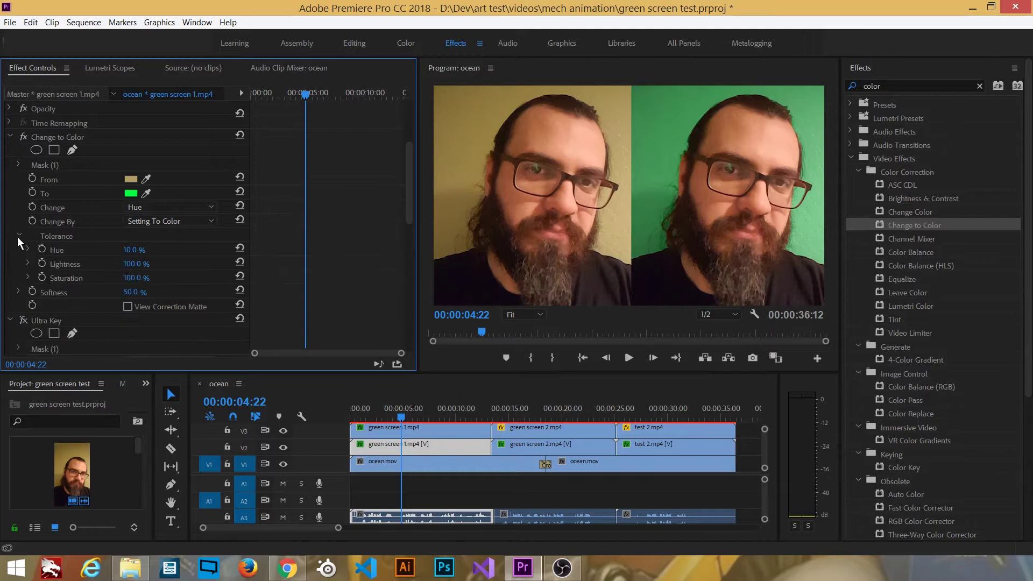
{"action": "left_click", "coordinate": [132, 249]}
{"action": "left_click", "coordinate": [80, 292]}
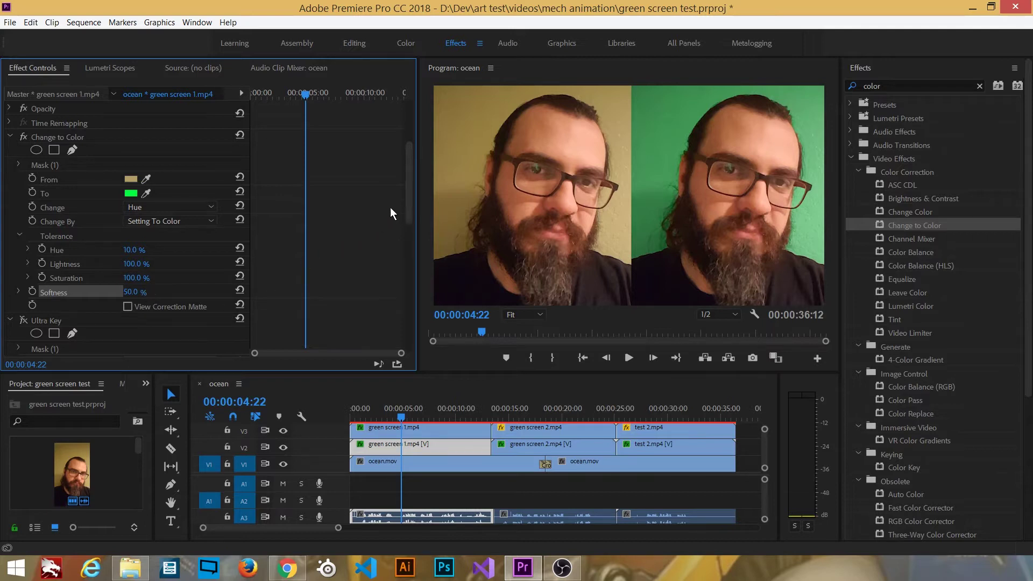
- Inspect the Change to Color effect's Mask (1) with its inversion switched off and back on
{"action": "mouse_move", "coordinate": [408, 185]}
{"action": "left_mouse_down"}
{"action": "mouse_move", "coordinate": [409, 202]}
{"action": "mouse_move", "coordinate": [409, 165]}
{"action": "left_mouse_up"}
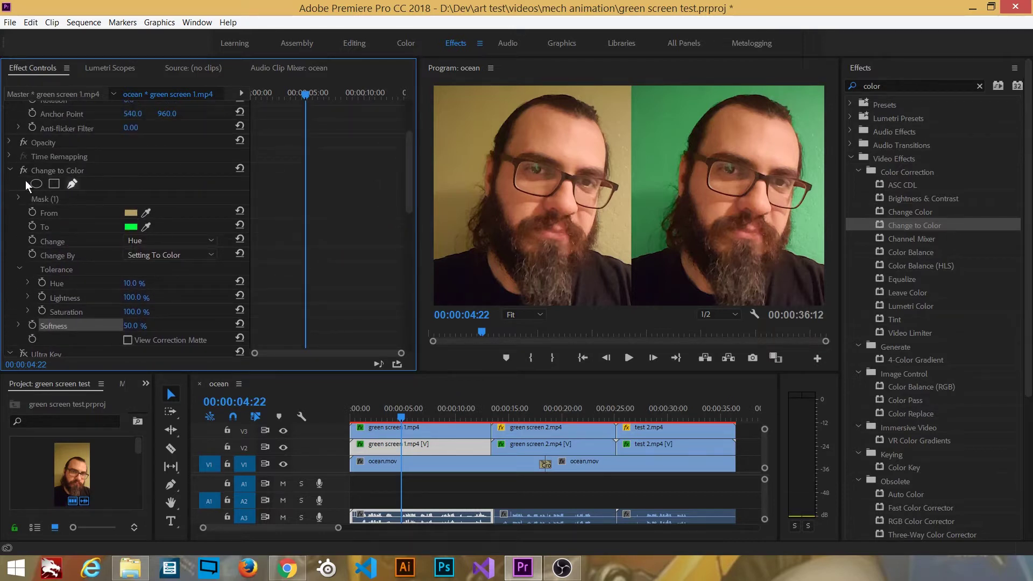
{"action": "left_click", "coordinate": [66, 199]}
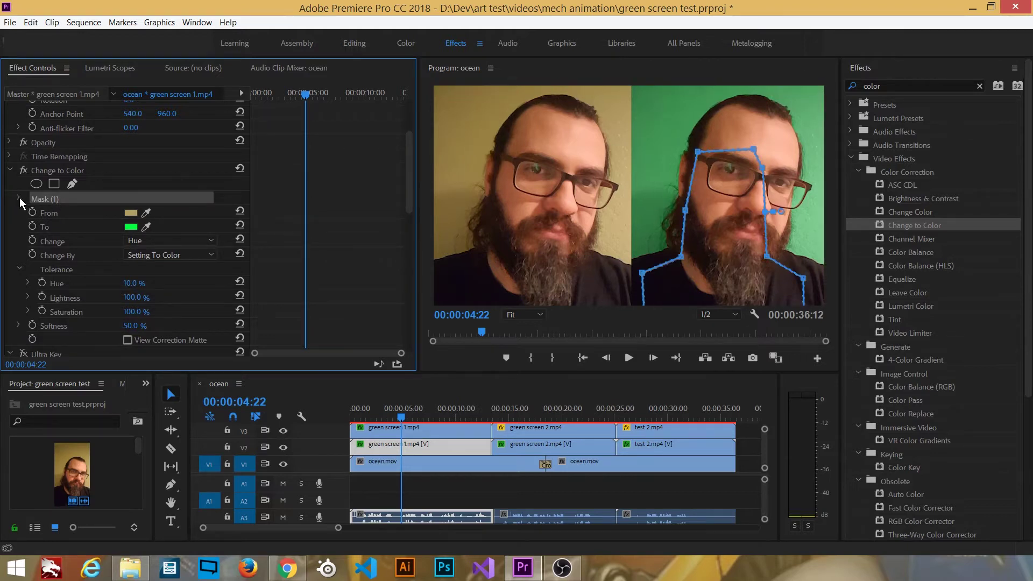
{"action": "left_click", "coordinate": [20, 199]}
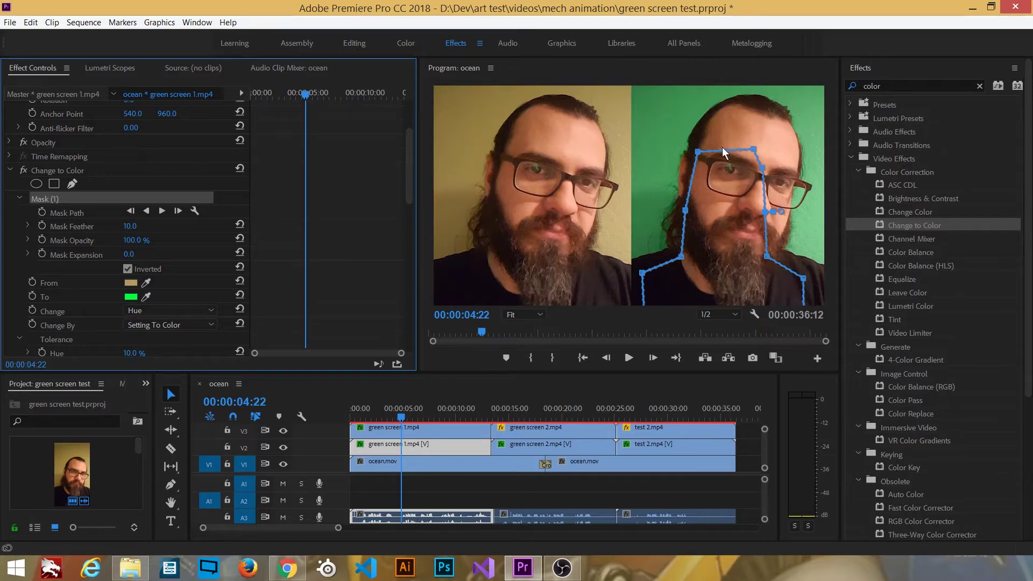
{"action": "left_click", "coordinate": [128, 269]}
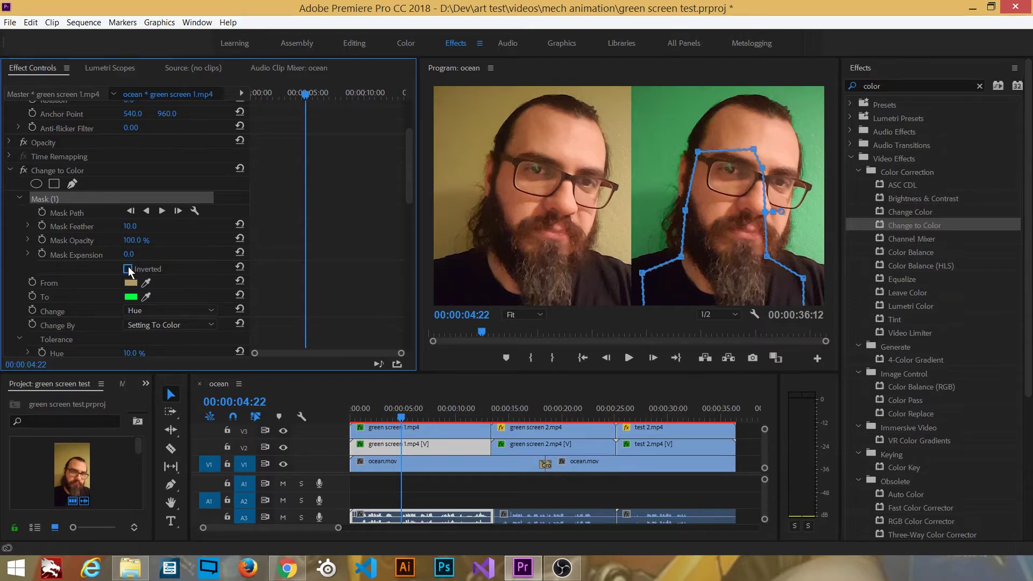
{"action": "left_click", "coordinate": [128, 269]}
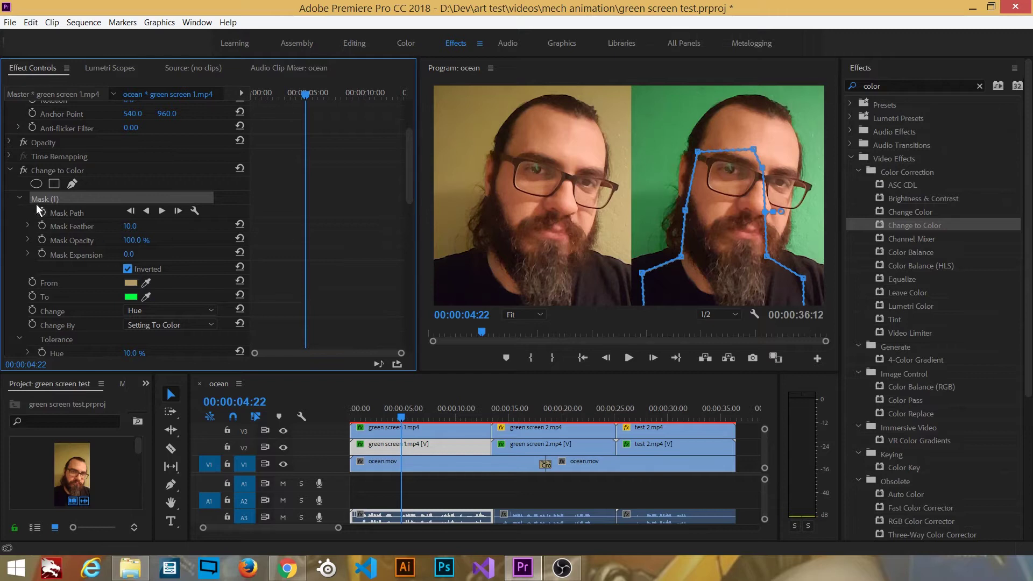
- Collapse the Change to Color mask and effect settings and re-enable the Ultra Key effect
{"action": "left_click", "coordinate": [20, 197]}
{"action": "double_click", "coordinate": [40, 171]}
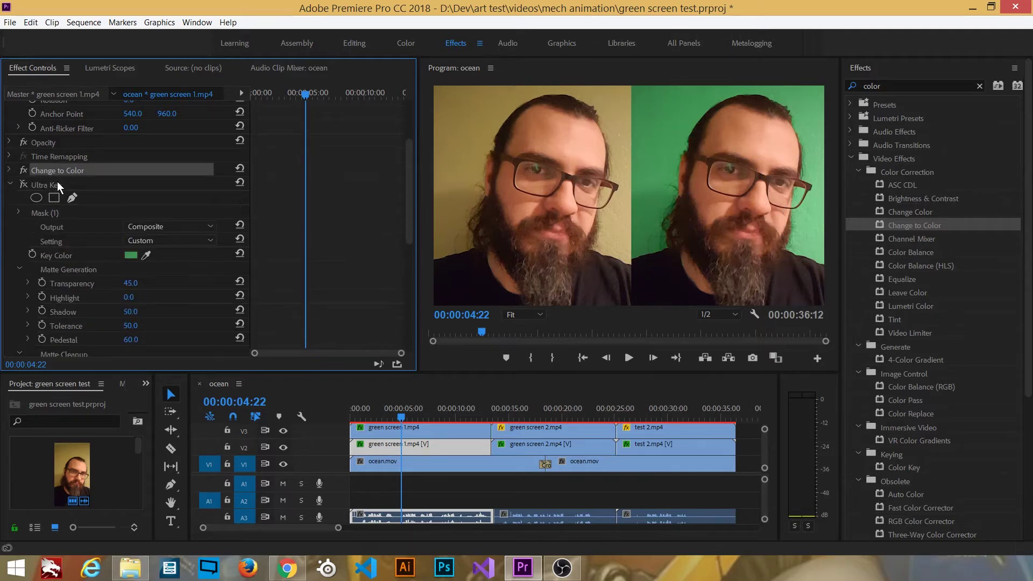
{"action": "left_click", "coordinate": [57, 183]}
{"action": "left_click", "coordinate": [22, 184]}
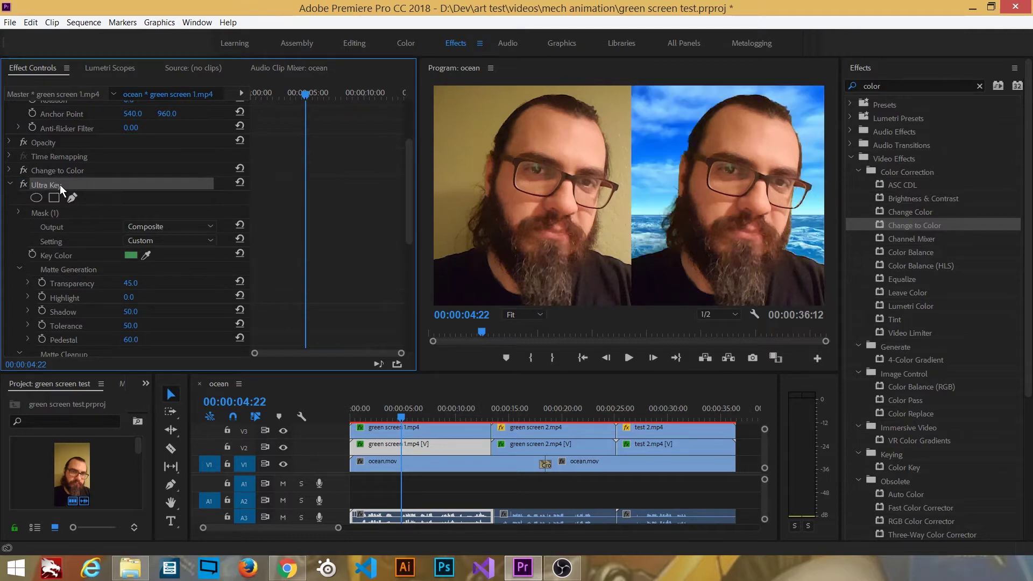
- Check the Ultra Key matte and Mask (1) in Alpha Channel output and return the output to Composite
{"action": "left_click", "coordinate": [161, 226]}
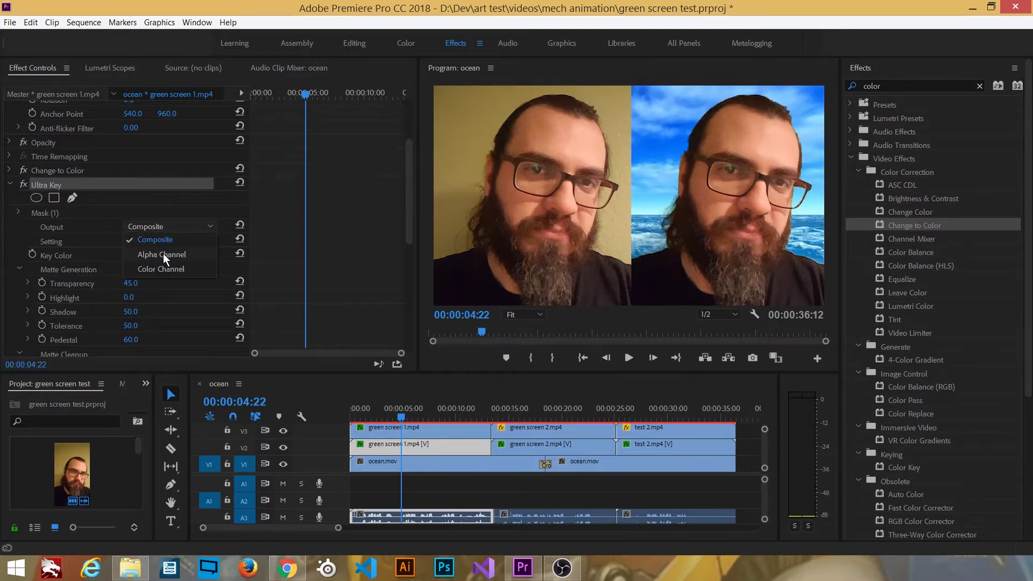
{"action": "left_click", "coordinate": [165, 257]}
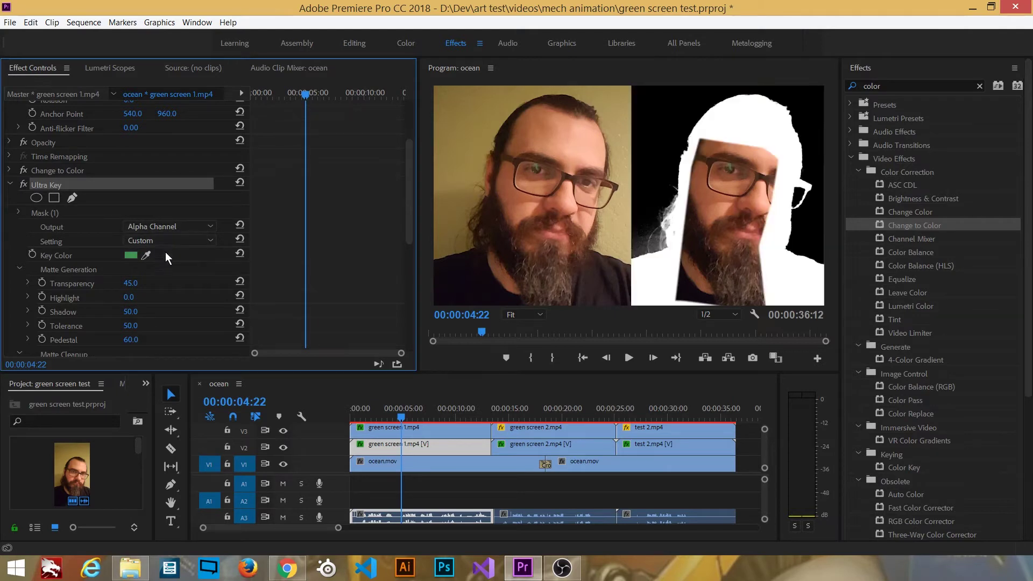
{"action": "left_click", "coordinate": [70, 214]}
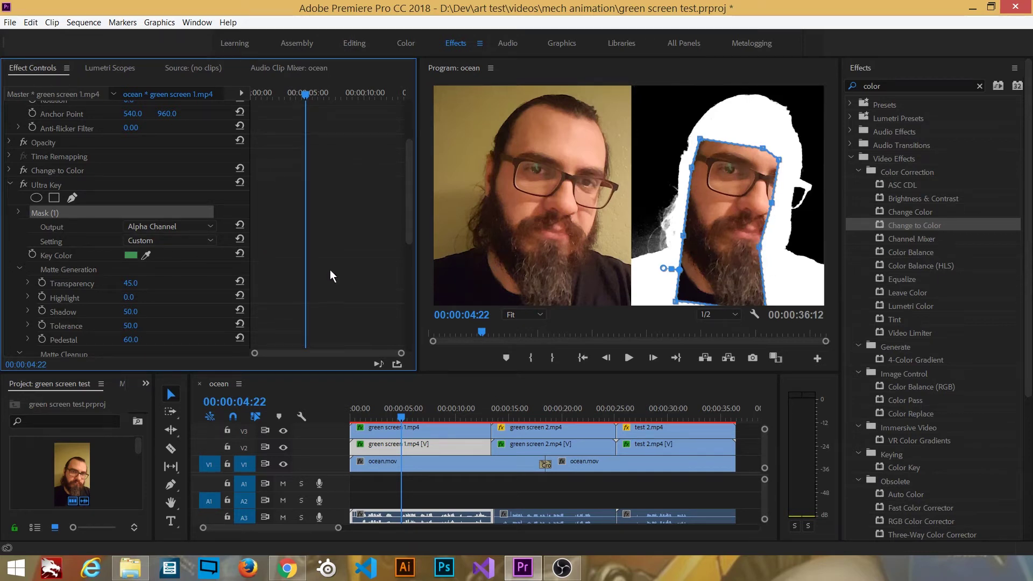
{"action": "left_click", "coordinate": [152, 225]}
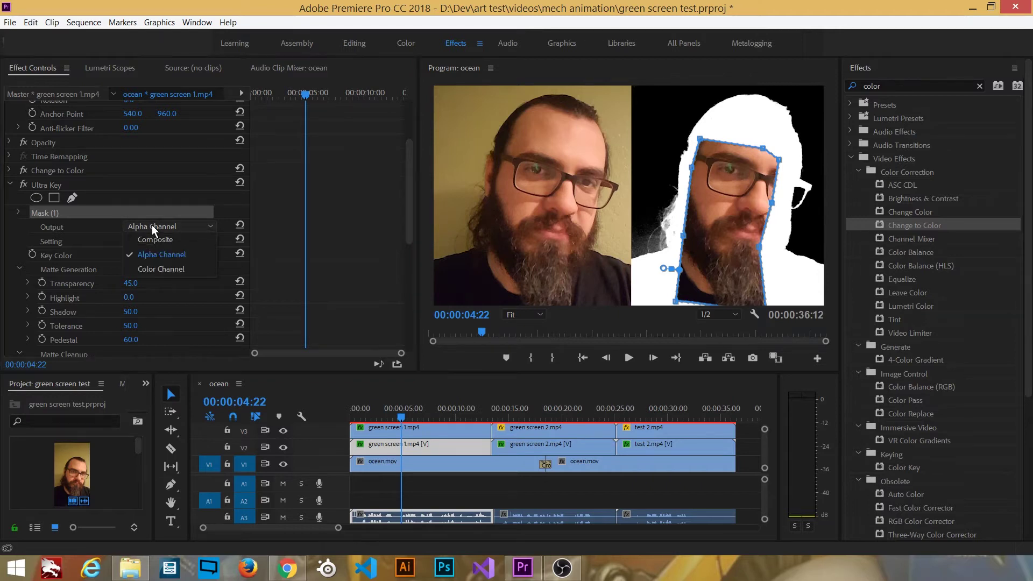
{"action": "left_click", "coordinate": [154, 237]}
- Try a different Shadow value in Ultra Key's Matte Generation settings and set it back to 50
{"action": "scroll", "coordinate": [234, 243], "scroll_direction": "down", "scroll_amount": 3}
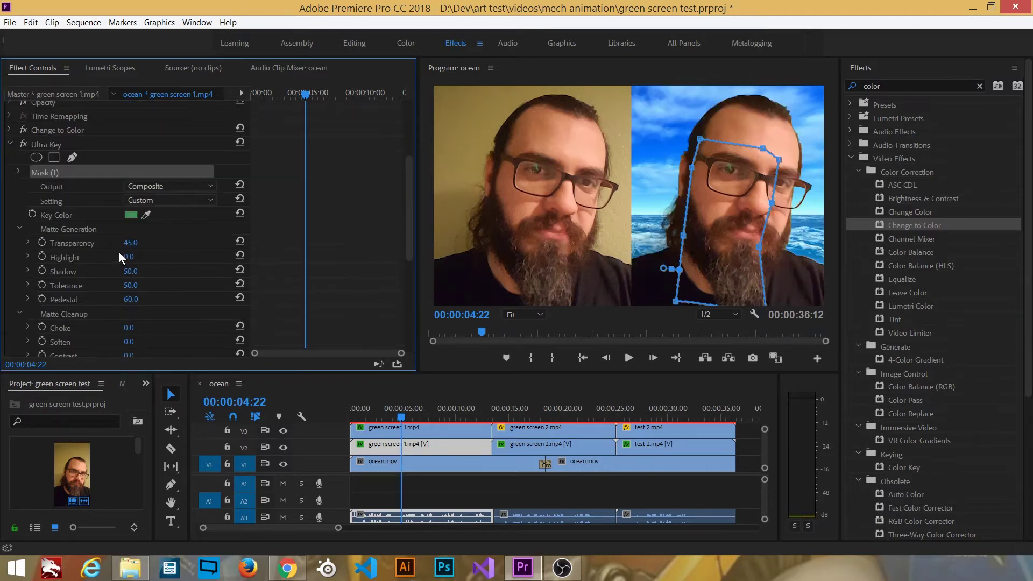
{"action": "left_click", "coordinate": [89, 146]}
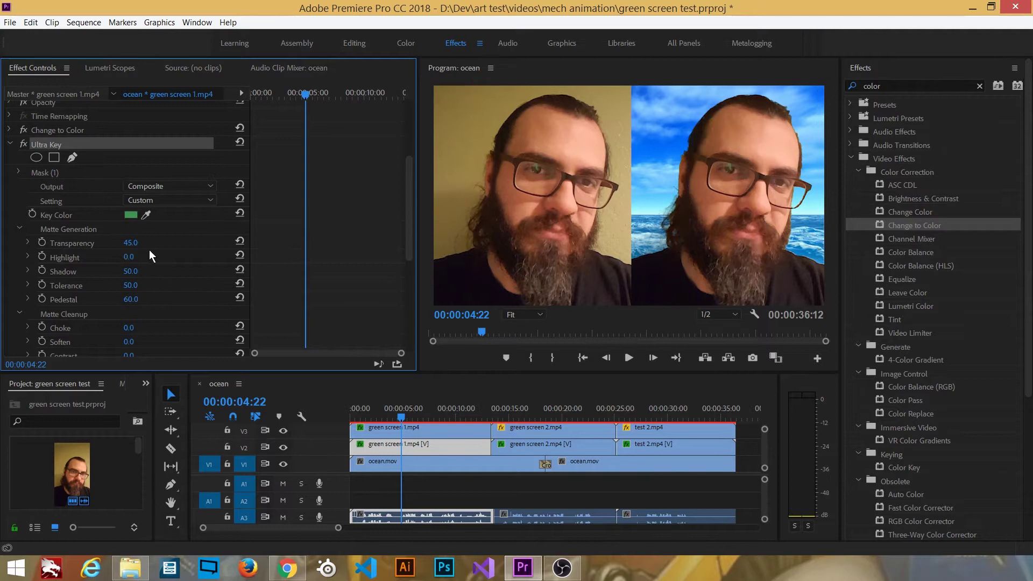
{"action": "mouse_move", "coordinate": [133, 270]}
{"action": "left_mouse_down"}
{"action": "mouse_move", "coordinate": [167, 270]}
{"action": "mouse_move", "coordinate": [142, 272]}
{"action": "left_mouse_up"}
{"action": "left_click", "coordinate": [141, 271]}
{"action": "type", "text": "50"}
{"action": "key", "text": "Return"}
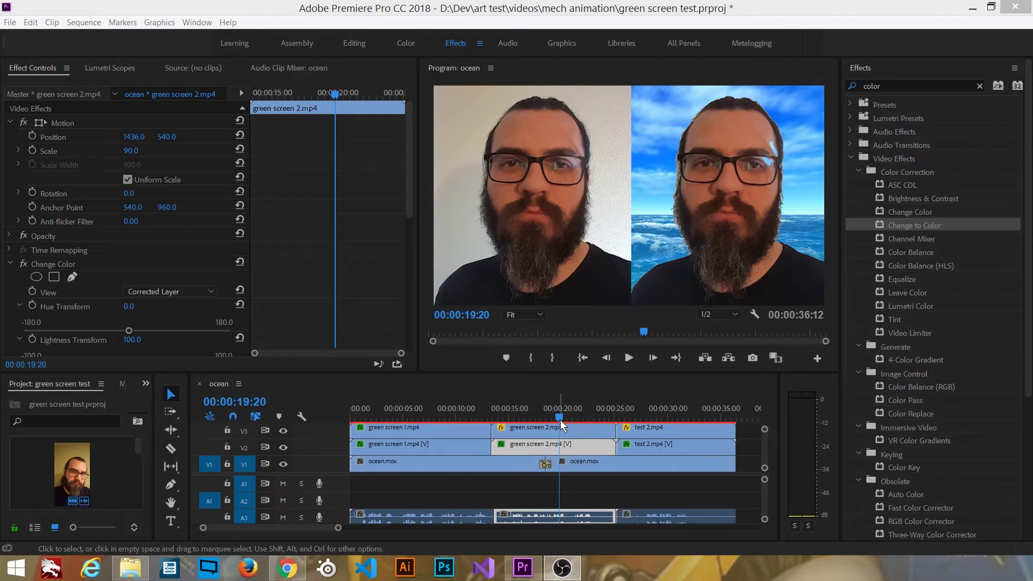
- Examine the Change Color settings on the green screen 2.mp4 clip and find the Change Color effect in the effects library
{"action": "left_click_drag", "start_coordinate": [409, 173], "coordinate": [412, 183]}
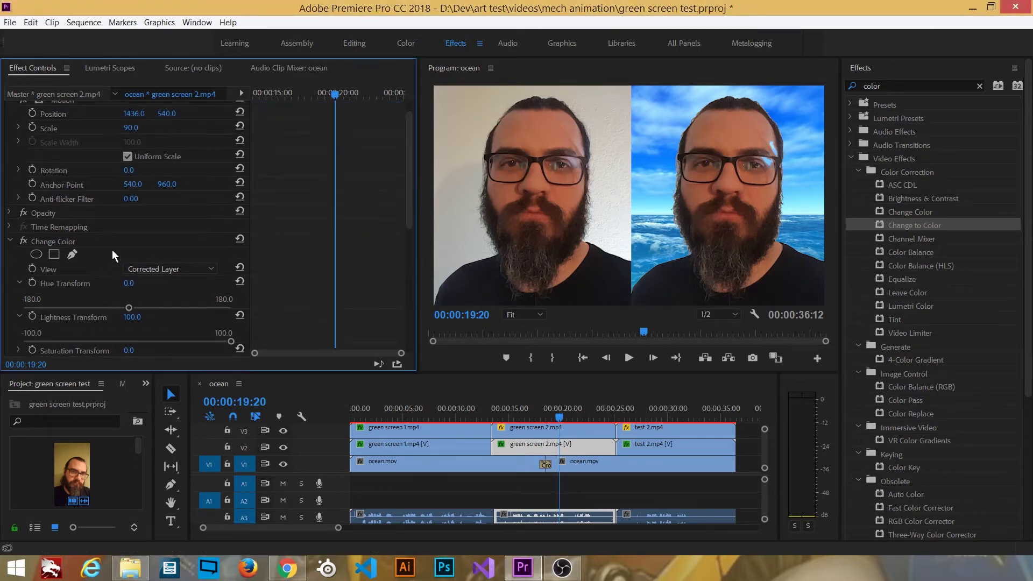
{"action": "left_click", "coordinate": [84, 240]}
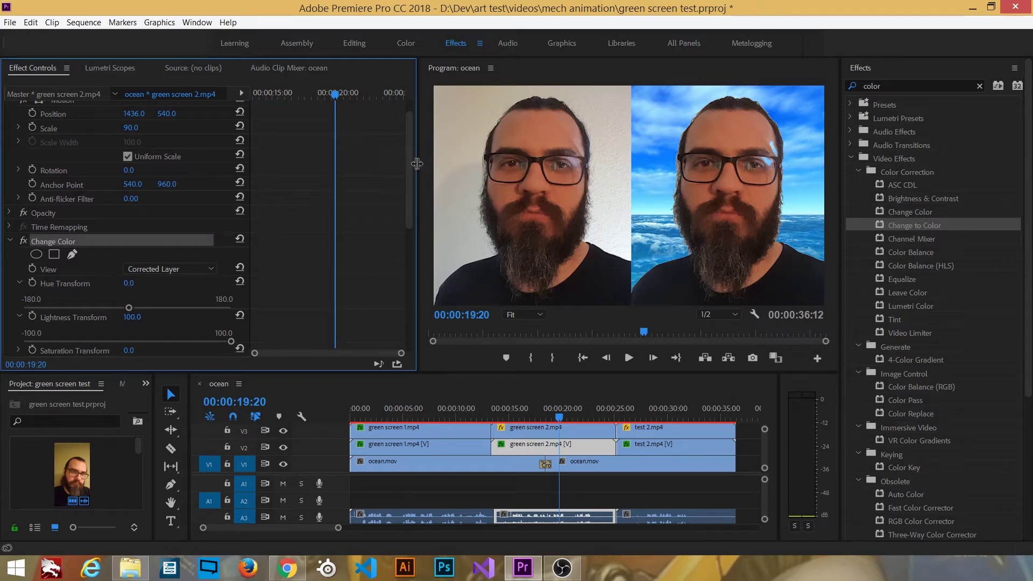
{"action": "left_click_drag", "start_coordinate": [409, 162], "coordinate": [407, 203]}
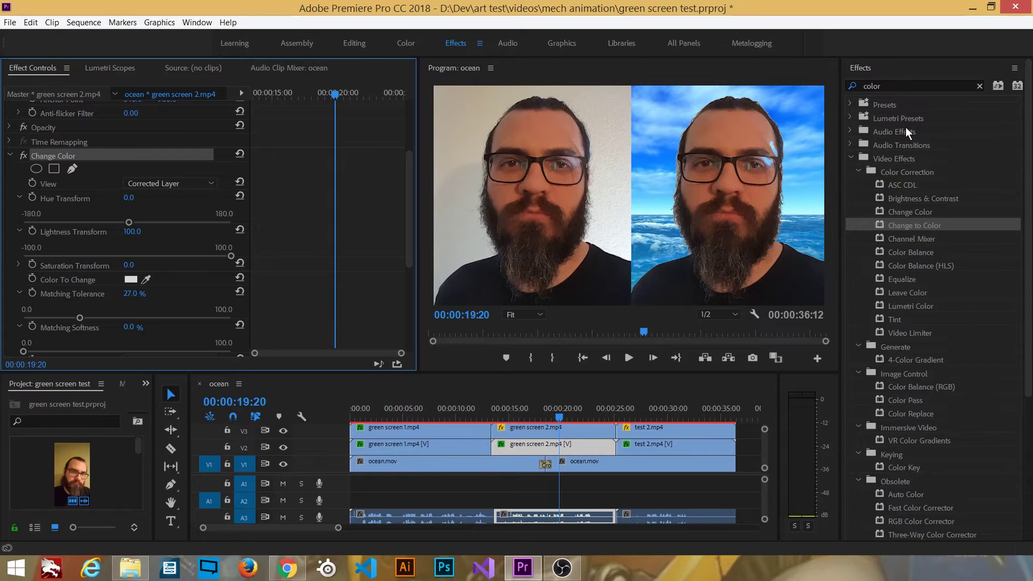
{"action": "left_click", "coordinate": [937, 227]}
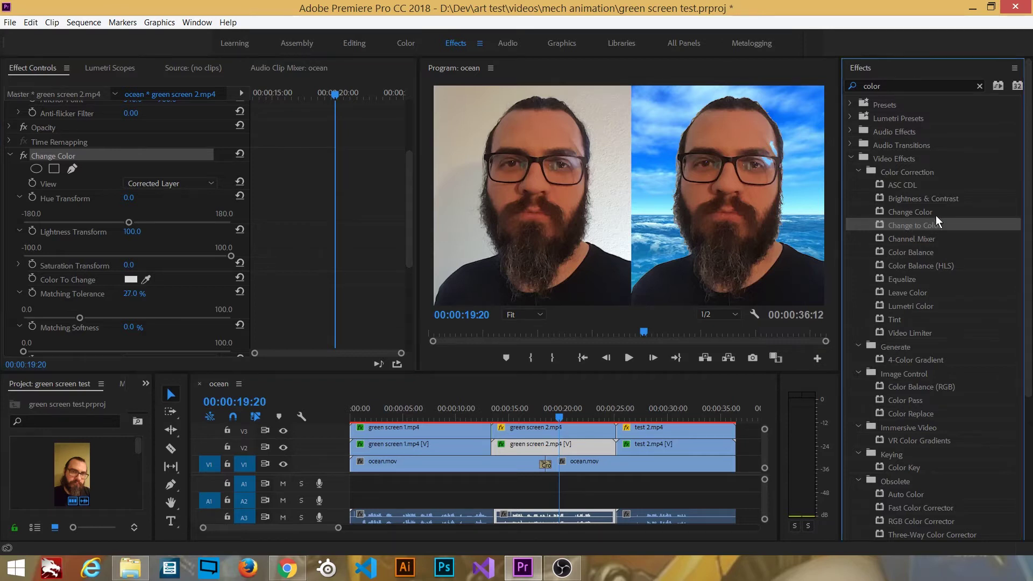
{"action": "left_click", "coordinate": [936, 214]}
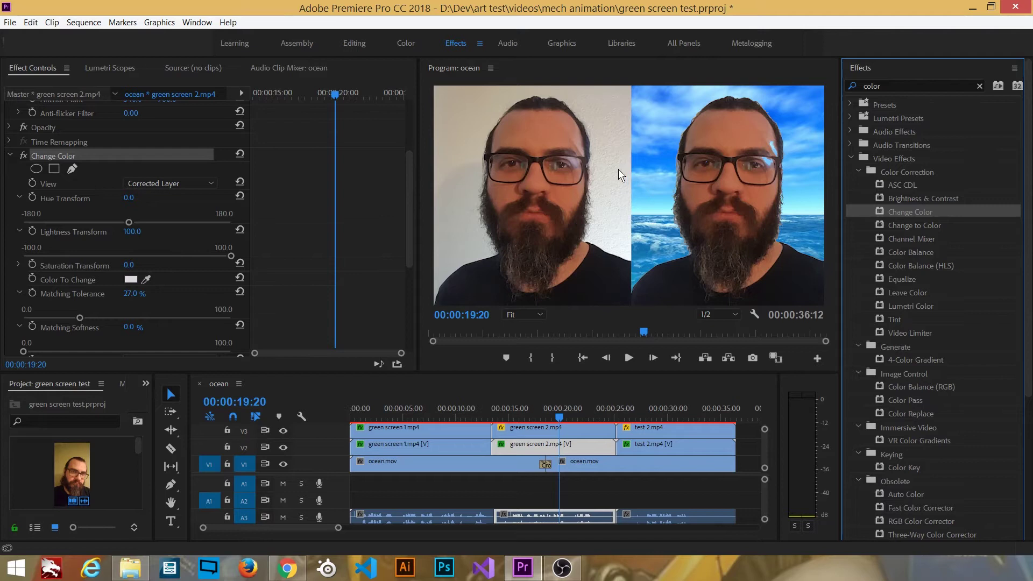
- Try a different Matching Tolerance value in the Change Color effect on green screen 2.mp4 and undo it
{"action": "left_click_drag", "start_coordinate": [412, 214], "coordinate": [407, 252]}
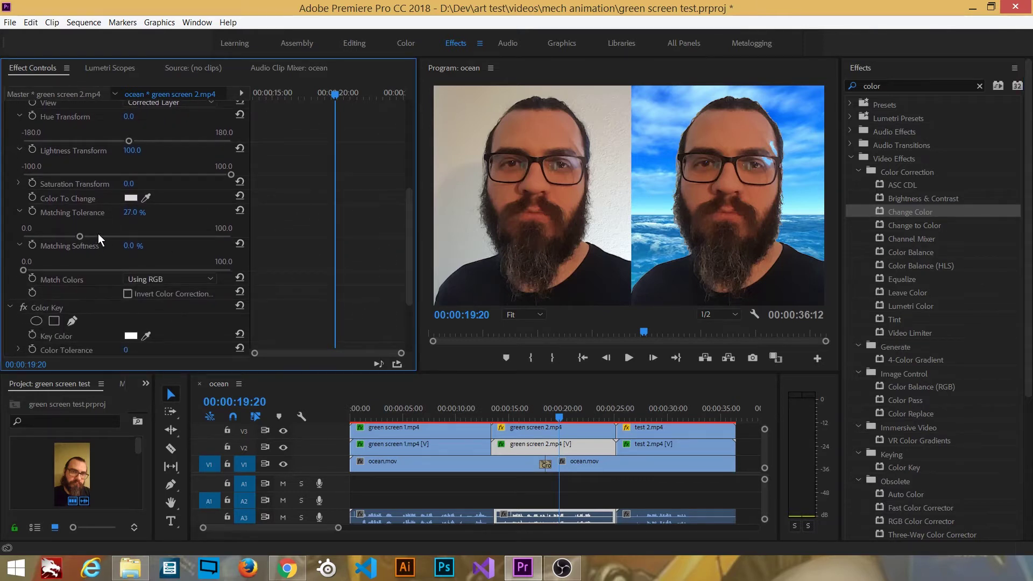
{"action": "mouse_move", "coordinate": [82, 235]}
{"action": "left_mouse_down"}
{"action": "mouse_move", "coordinate": [137, 235]}
{"action": "mouse_move", "coordinate": [85, 238]}
{"action": "left_mouse_up"}
{"action": "key", "text": "ctrl+z"}
{"action": "scroll", "coordinate": [65, 208], "scroll_direction": "up", "scroll_amount": 2}
- Select the Color Key effect below Change Color and look over its settings
{"action": "left_click_drag", "start_coordinate": [413, 211], "coordinate": [407, 273]}
{"action": "left_click", "coordinate": [56, 231]}
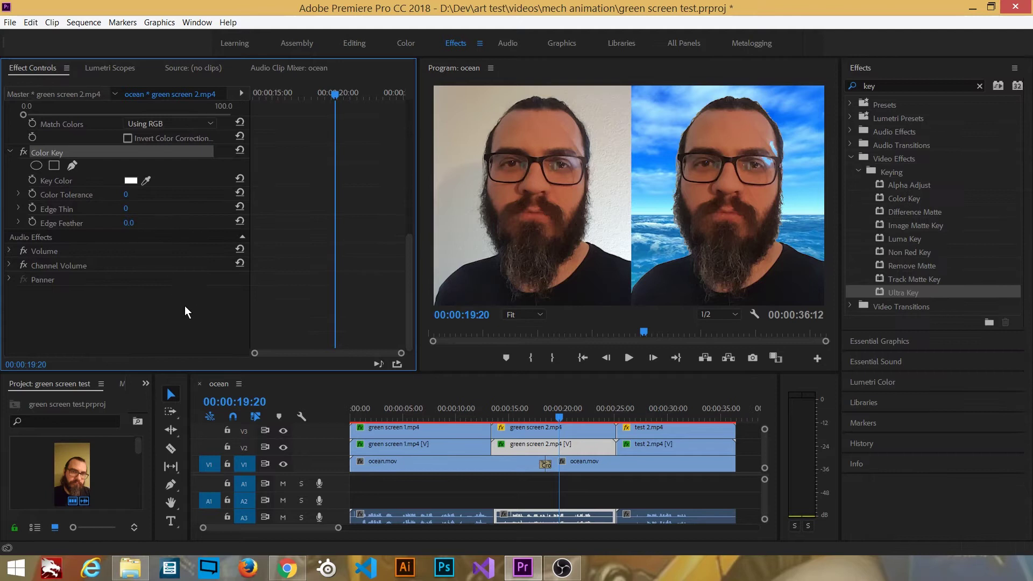
{"action": "left_click", "coordinate": [134, 321]}
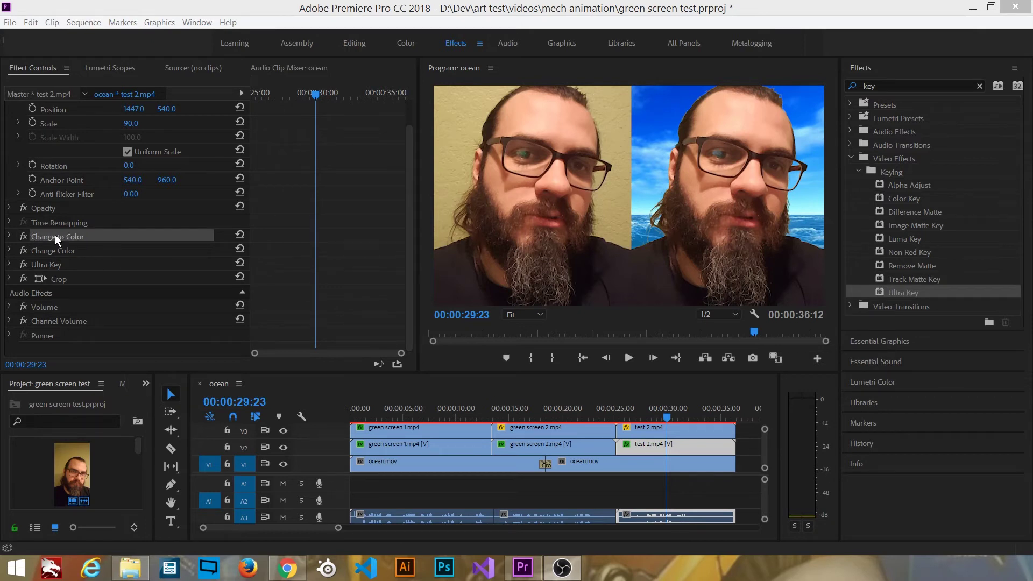
- Disable the Ultra Key, Change Color and Change to Color effects on the test 2.mp4 clip
{"action": "left_click", "coordinate": [24, 264]}
{"action": "left_click", "coordinate": [24, 250]}
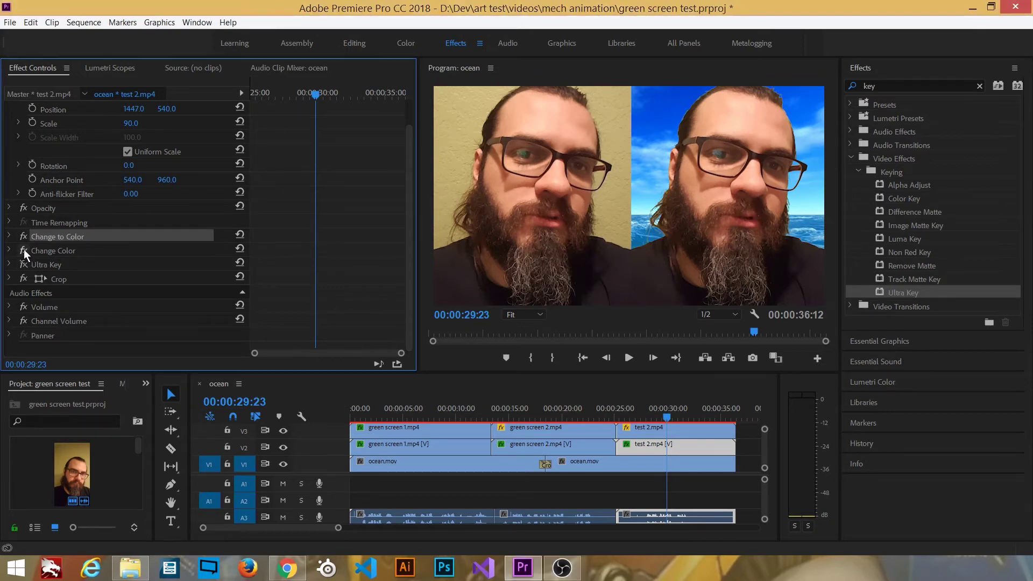
{"action": "left_click", "coordinate": [23, 237]}
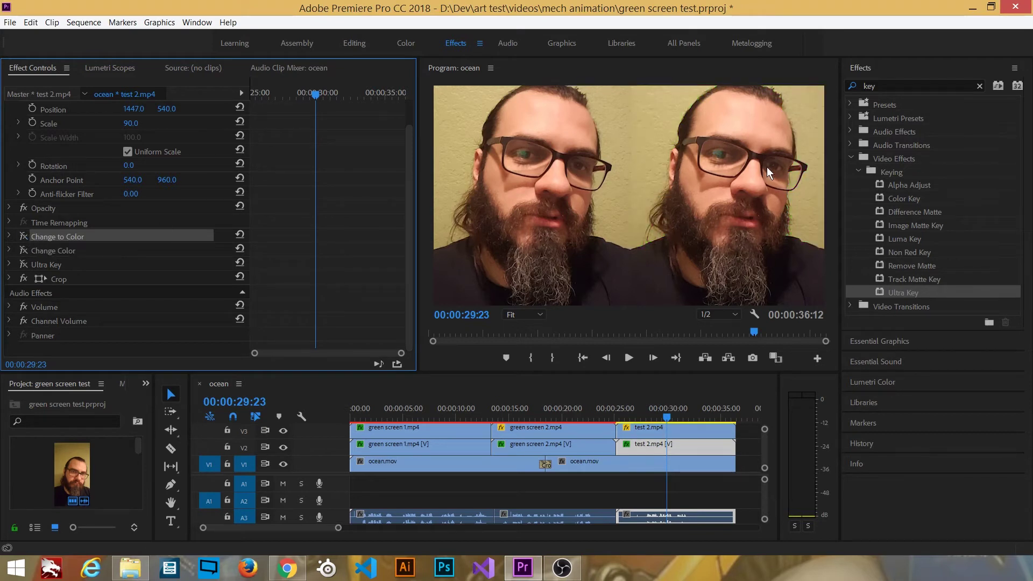
- Re-enable the Change to Color effect and check its From and To colours and Tolerance settings before collapsing it
{"action": "left_click", "coordinate": [23, 237]}
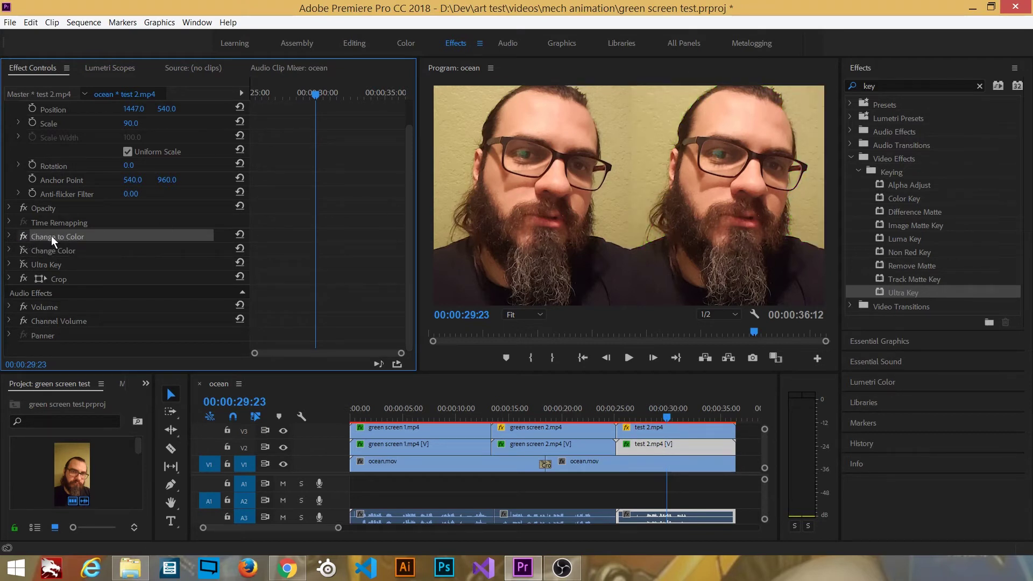
{"action": "left_click", "coordinate": [9, 237]}
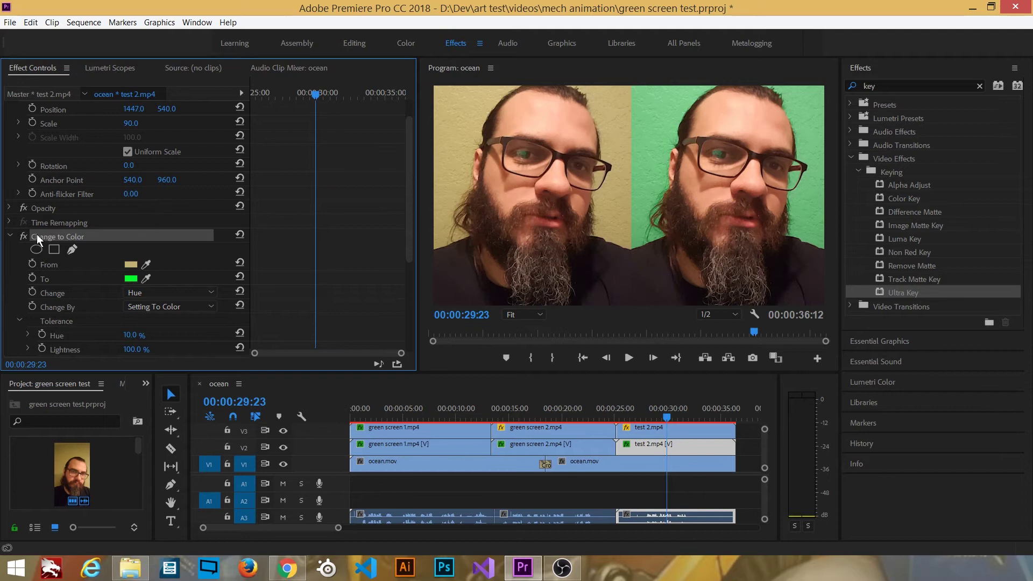
{"action": "left_click", "coordinate": [11, 237]}
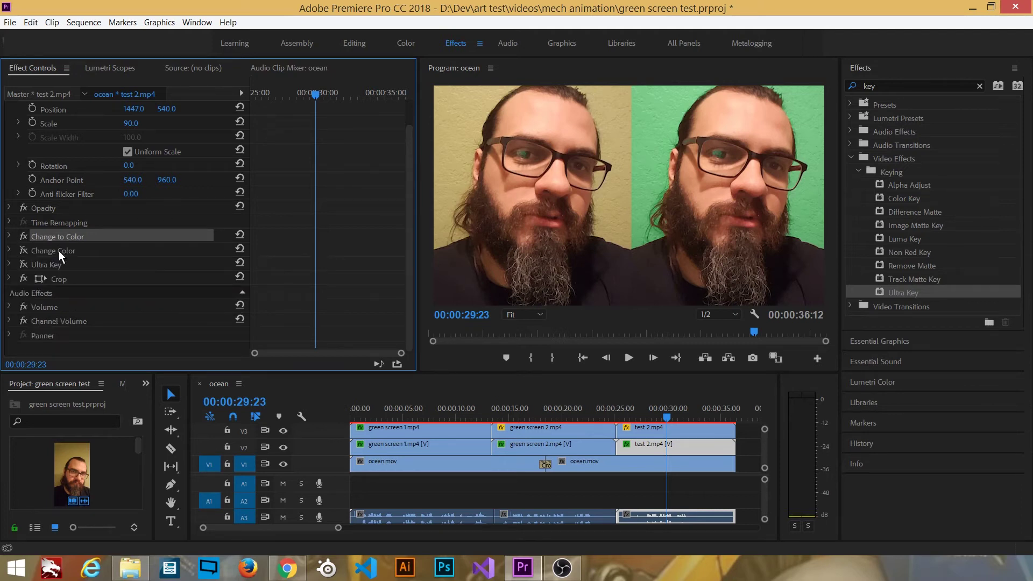
- Re-enable the Change Color effect and expand it to check its Mask (1) and transform settings
{"action": "left_click", "coordinate": [60, 251]}
{"action": "left_click", "coordinate": [22, 250]}
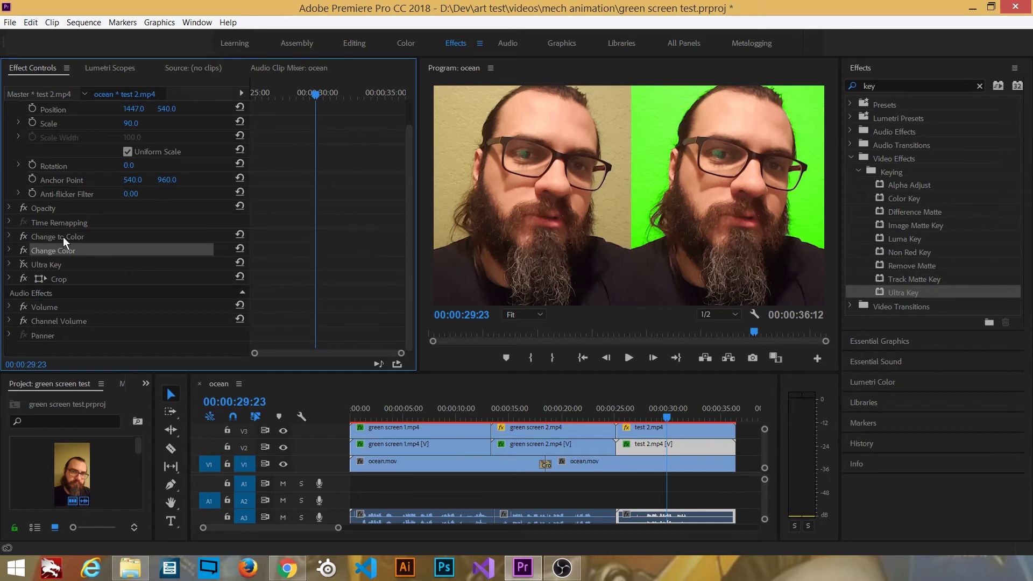
{"action": "left_click", "coordinate": [10, 250]}
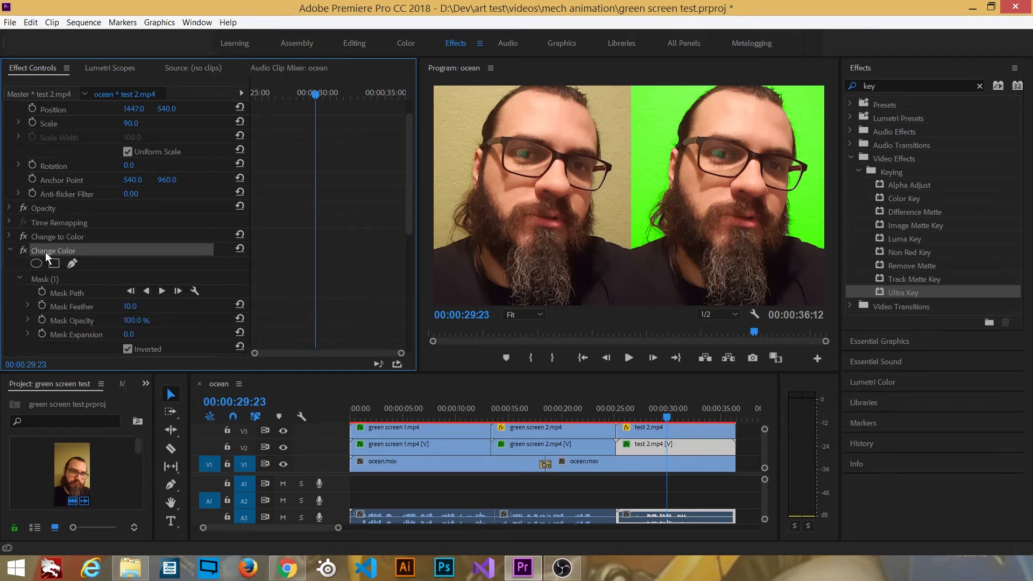
{"action": "scroll", "coordinate": [88, 253], "scroll_direction": "down", "scroll_amount": 3}
{"action": "scroll", "coordinate": [98, 251], "scroll_direction": "down", "scroll_amount": 2}
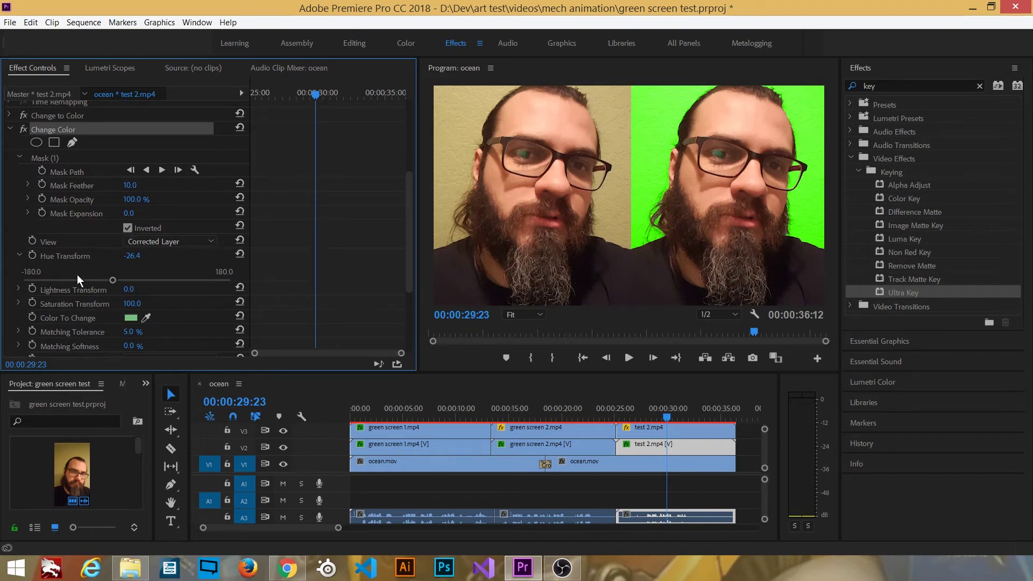
- Try a Hue Transform of -16.4 in the Change Color effect and undo it
{"action": "scroll", "coordinate": [135, 274], "scroll_direction": "down", "scroll_amount": 2}
{"action": "mouse_move", "coordinate": [132, 203]}
{"action": "left_mouse_down"}
{"action": "mouse_move", "coordinate": [176, 203]}
{"action": "mouse_move", "coordinate": [137, 203]}
{"action": "left_mouse_up"}
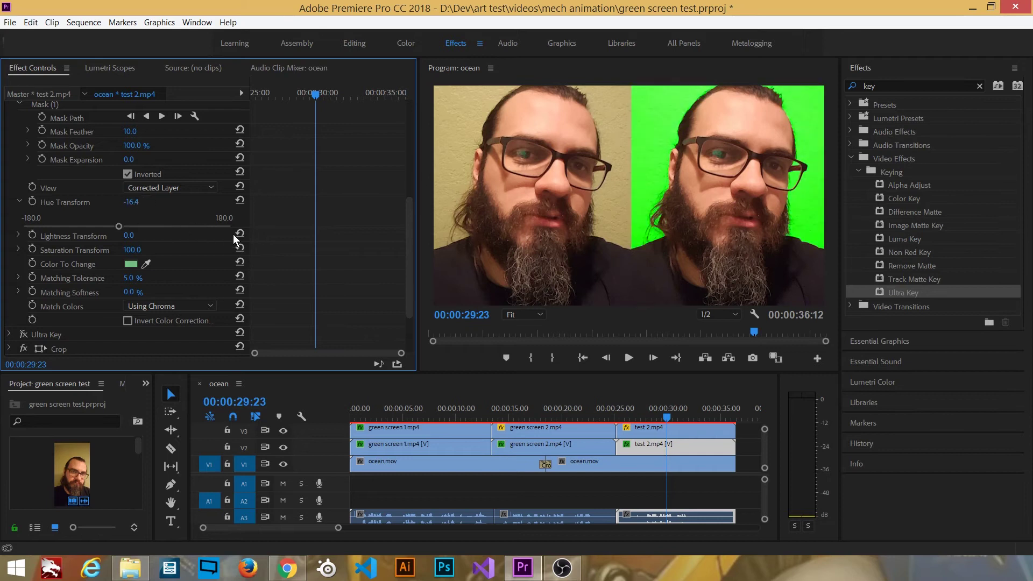
{"action": "key", "text": "ctrl+z"}
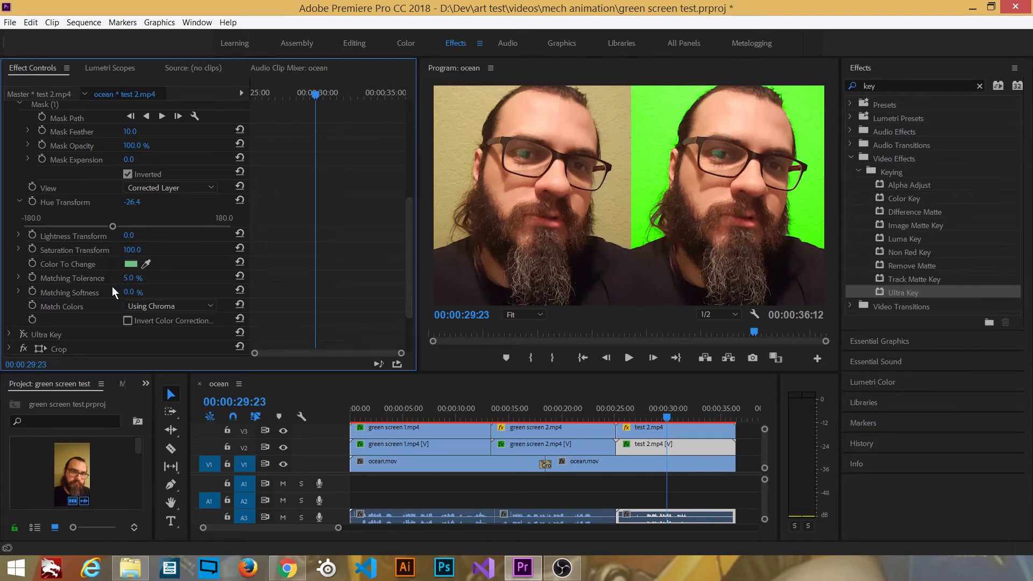
- Try lower Saturation Transform values in the Change Color effect, return it to 100, and collapse the setting
{"action": "left_click", "coordinate": [18, 250]}
{"action": "left_click_drag", "start_coordinate": [231, 275], "coordinate": [184, 277]}
{"action": "left_click_drag", "start_coordinate": [109, 271], "coordinate": [240, 270]}
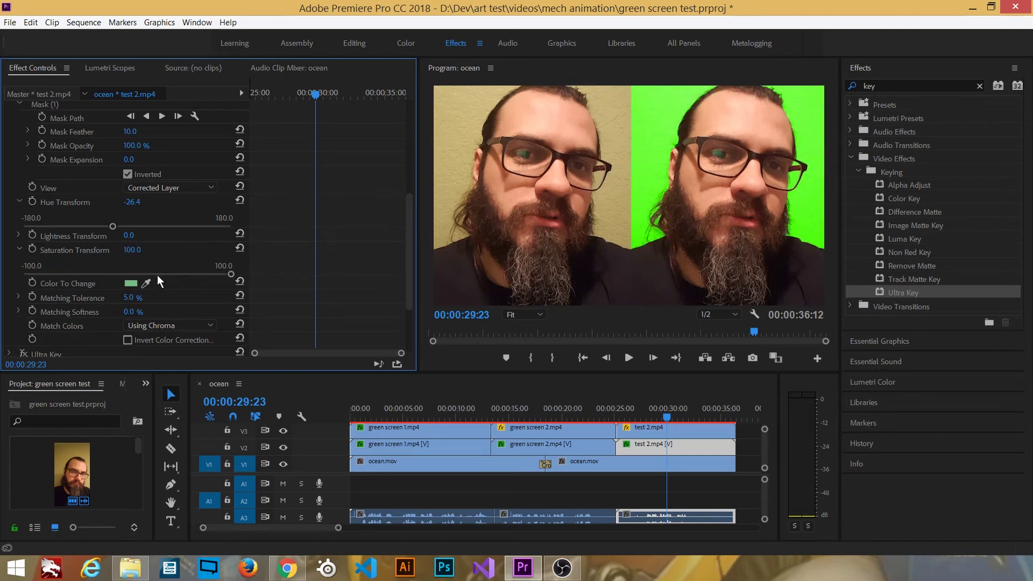
{"action": "left_click", "coordinate": [18, 250]}
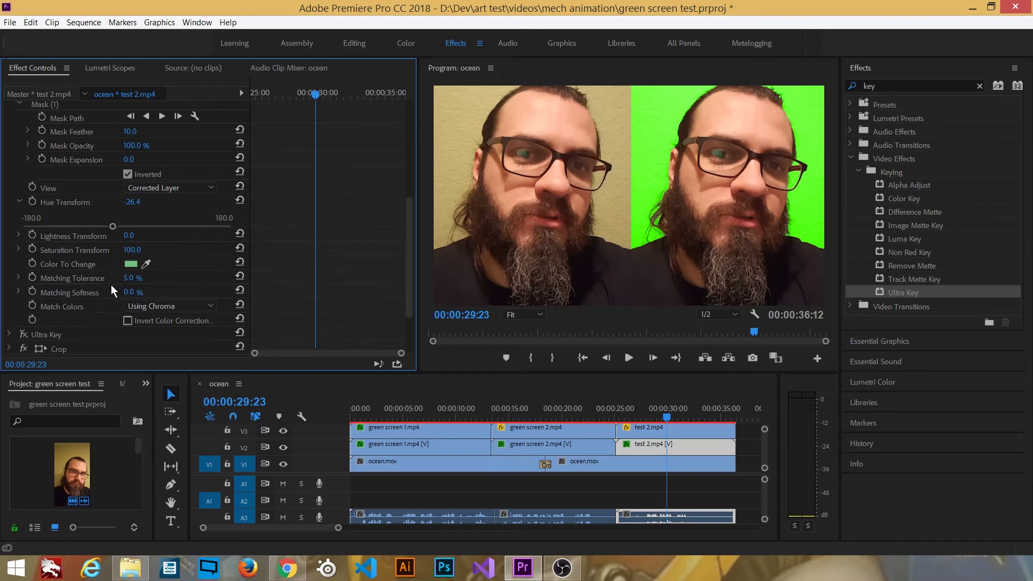
- Collapse the Hue Transform setting, display the Change Color Mask (1) outline on the face, and collapse the effect
{"action": "scroll", "coordinate": [96, 291], "scroll_direction": "down", "scroll_amount": 2}
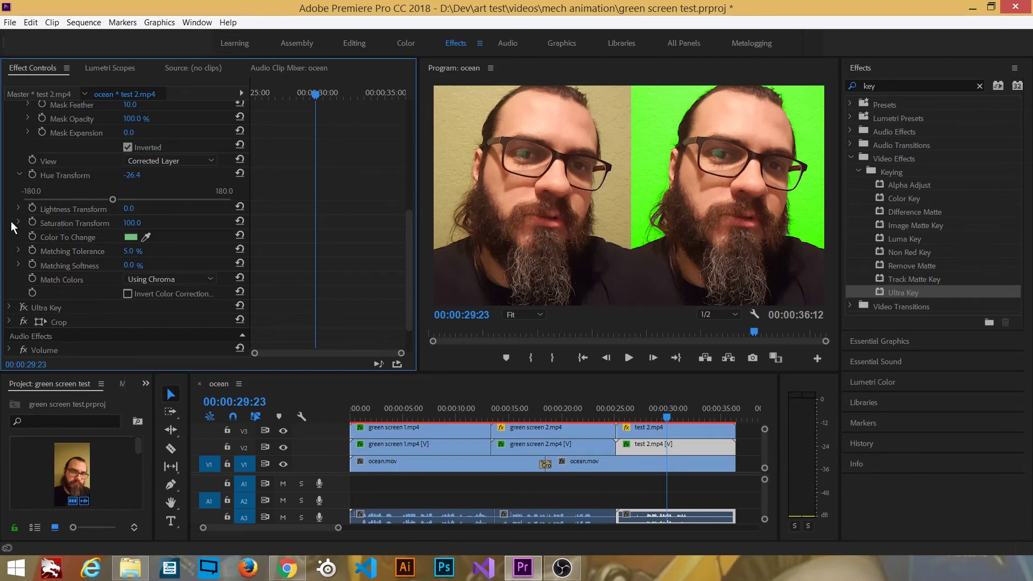
{"action": "left_click", "coordinate": [19, 174]}
{"action": "scroll", "coordinate": [25, 178], "scroll_direction": "up", "scroll_amount": 3}
{"action": "left_click", "coordinate": [57, 159]}
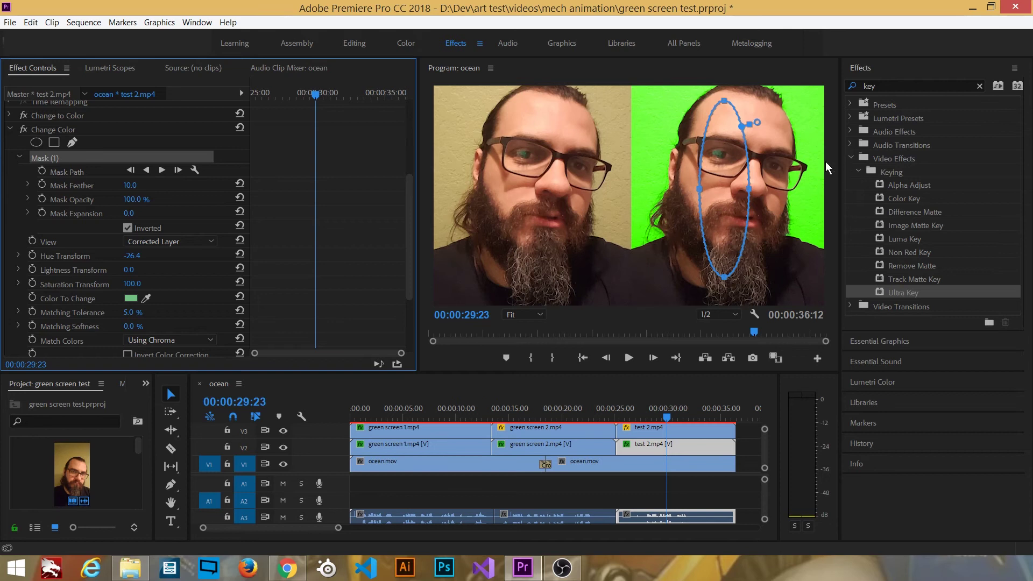
{"action": "left_click", "coordinate": [10, 130]}
- Re-enable the Ultra Key effect, expand its settings, and toggle it off and on to compare the backgrounds
{"action": "left_click", "coordinate": [24, 263]}
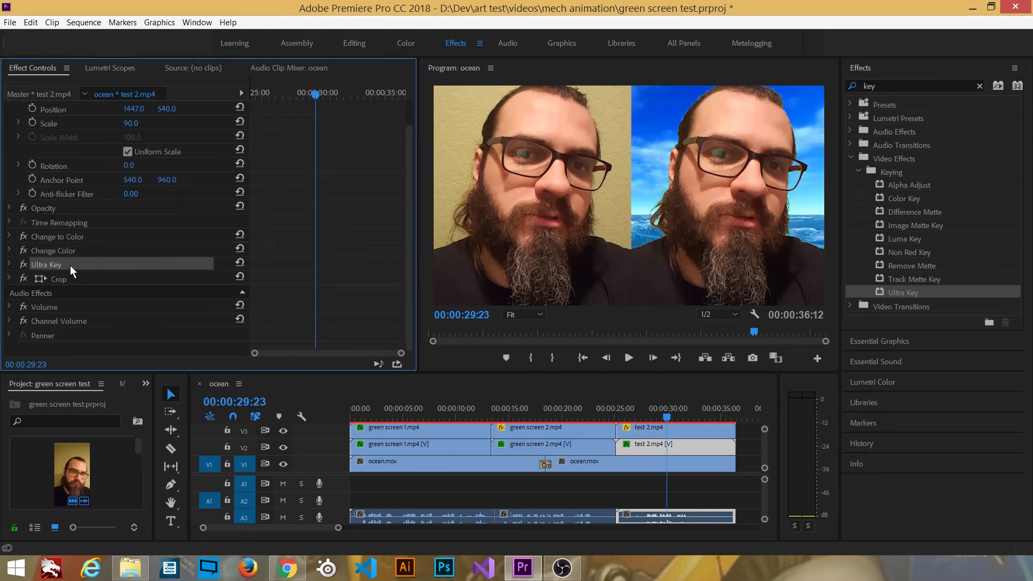
{"action": "left_click", "coordinate": [11, 264]}
{"action": "scroll", "coordinate": [110, 260], "scroll_direction": "down", "scroll_amount": 5}
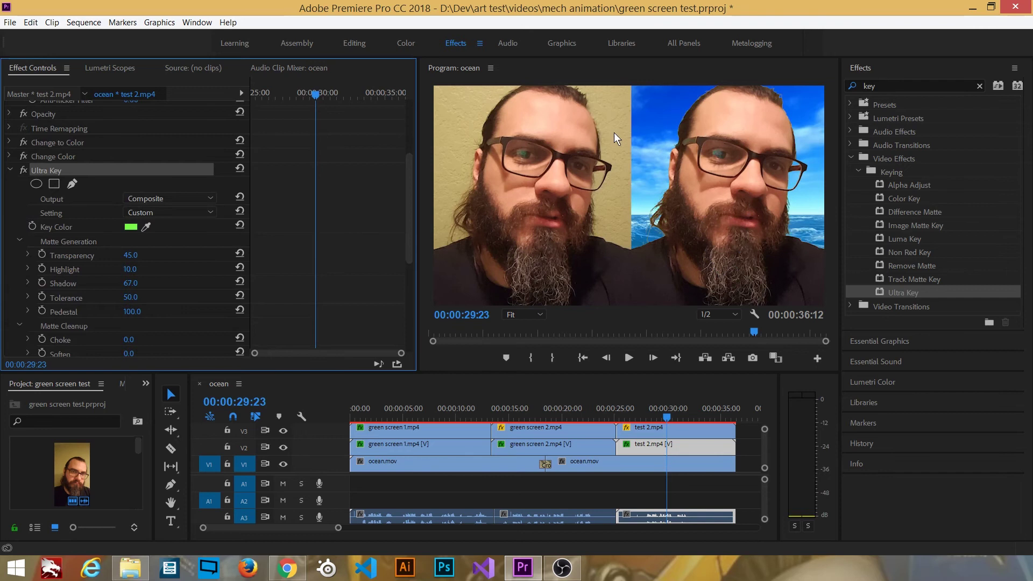
{"action": "left_click", "coordinate": [25, 170]}
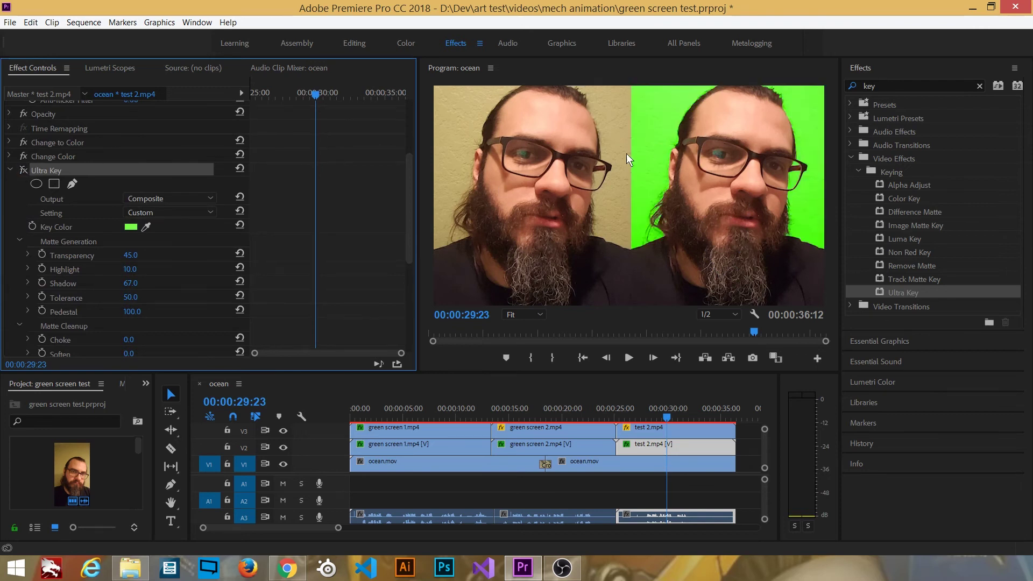
{"action": "left_click", "coordinate": [24, 170]}
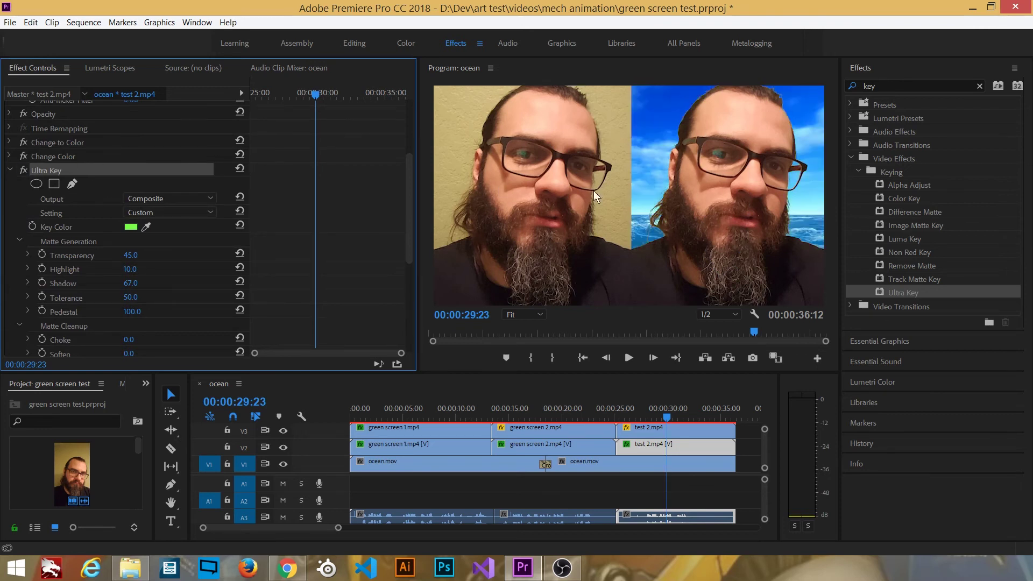